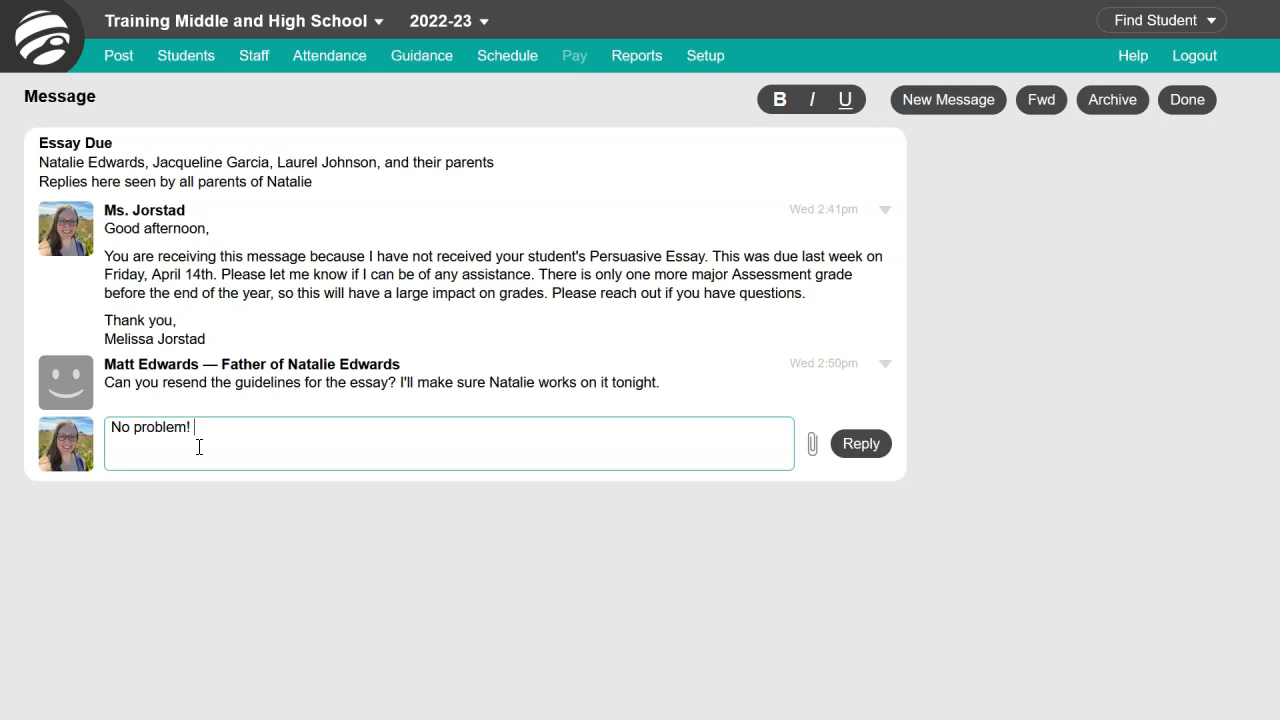
# - Finish the reply in the Essay Due thread, thanking the parent for supporting the student and ending with "See attached guide"
pyautogui.write('rting Natalie. See attached guide')
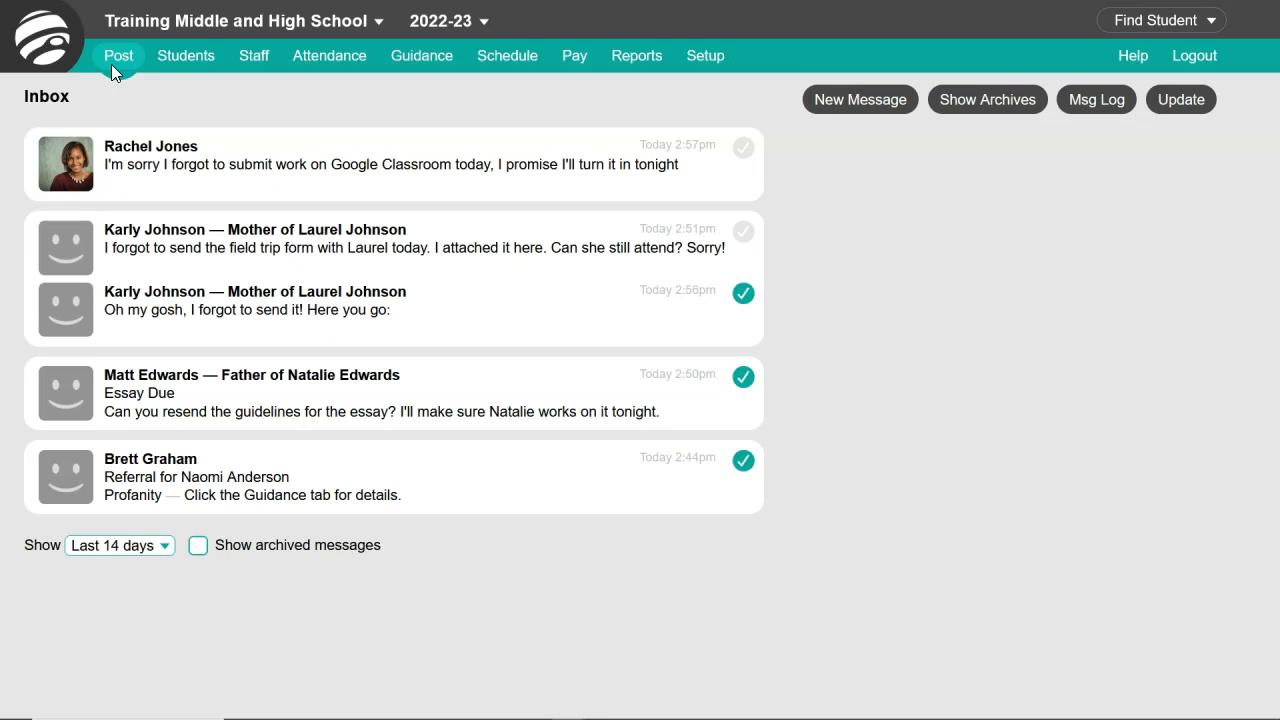
# - View the inbox message about unsubmitted Google Classroom work, return to the inbox, and archive that message
pyautogui.click(114, 59)
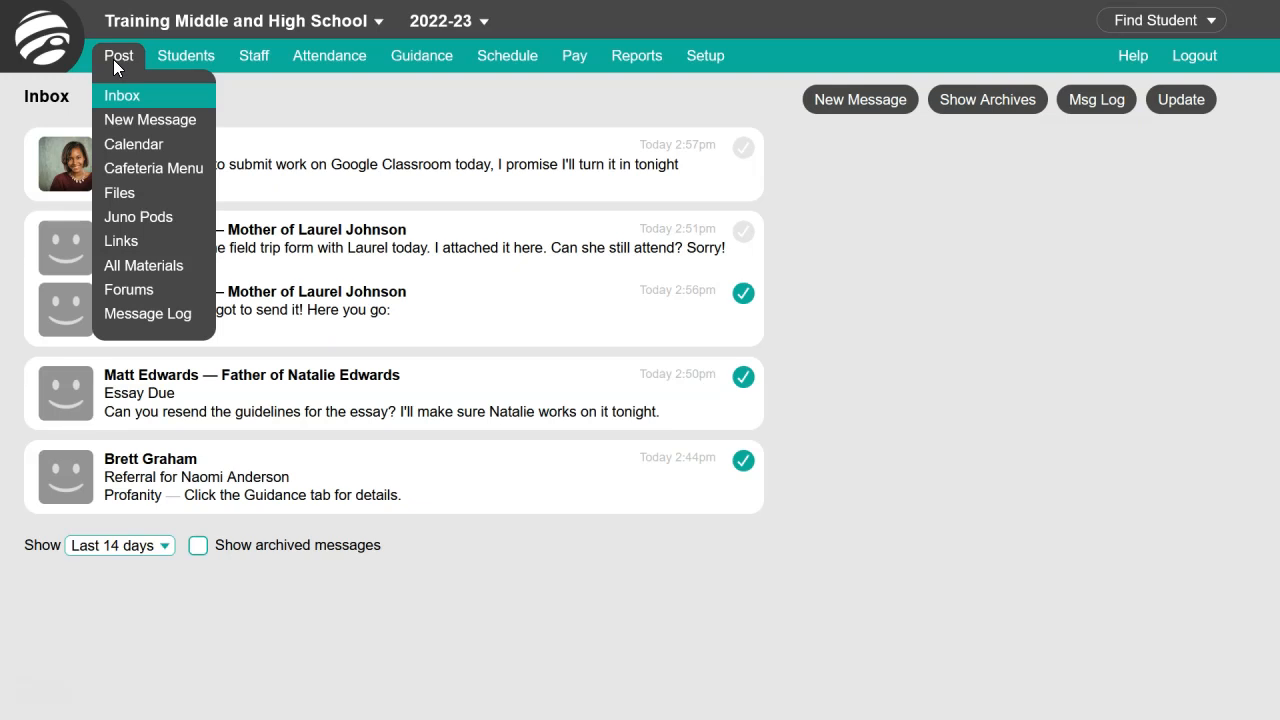
pyautogui.click(113, 59)
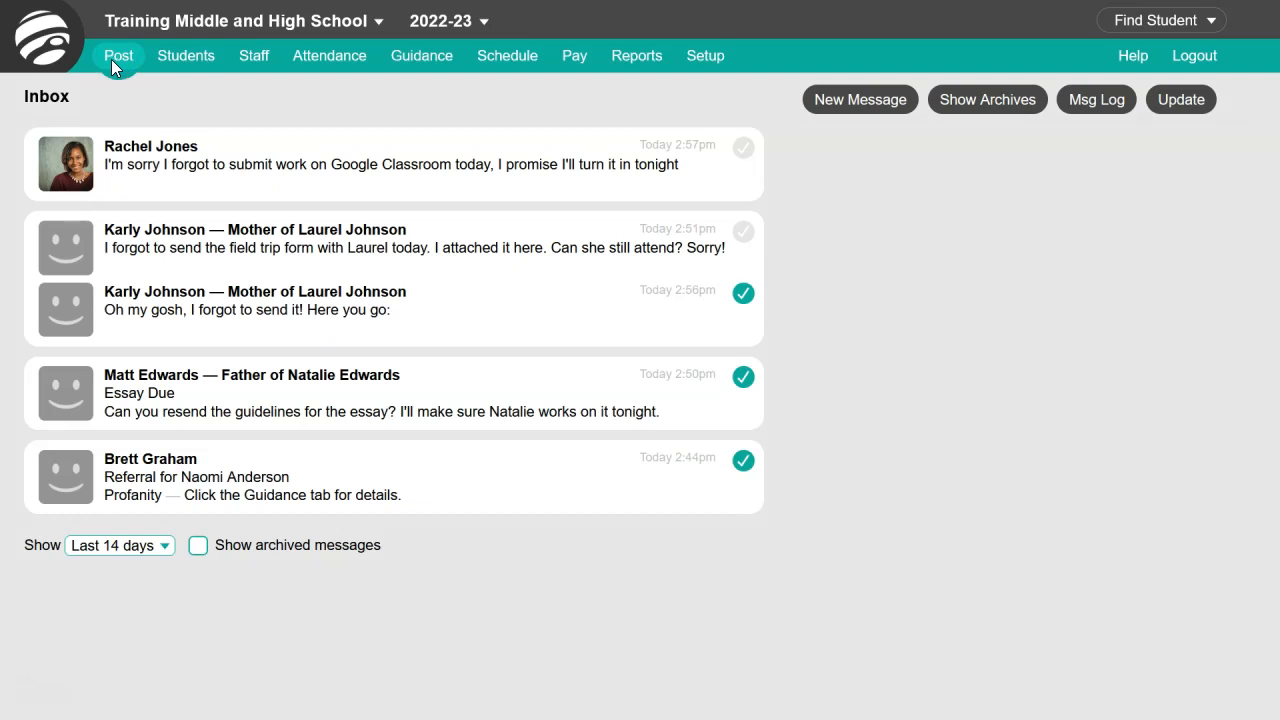
pyautogui.click(134, 149)
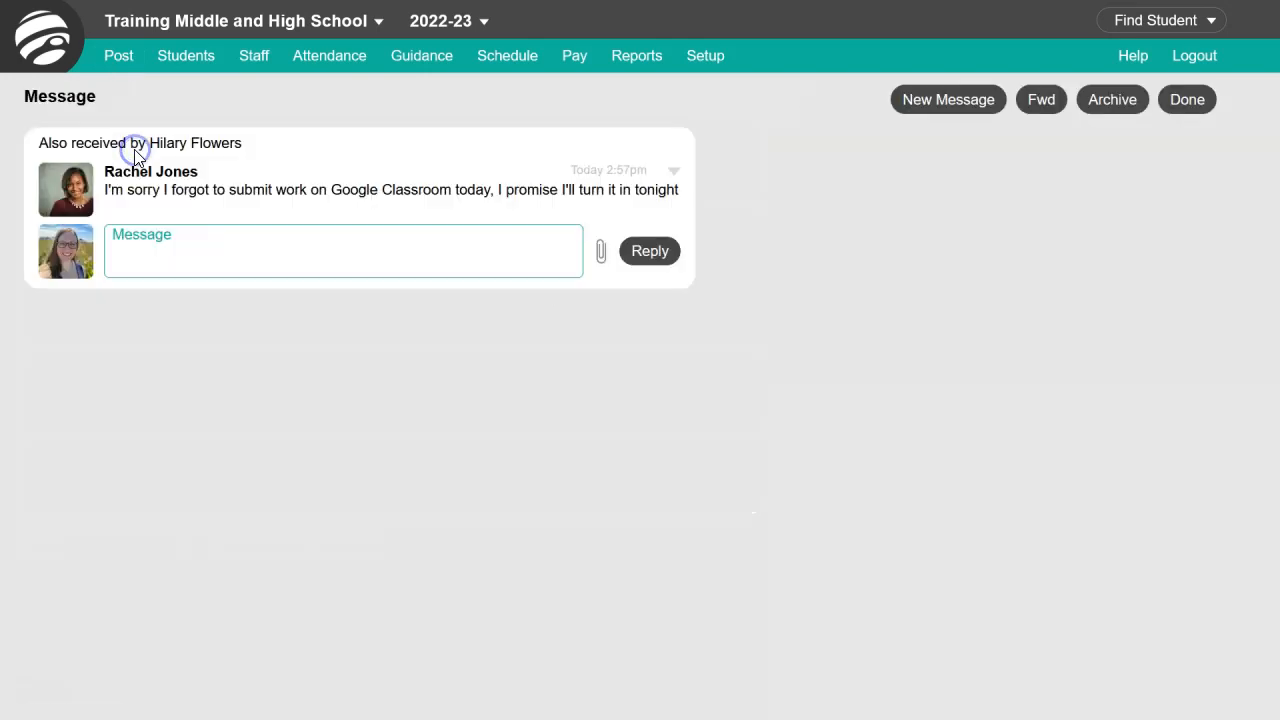
pyautogui.click(1188, 100)
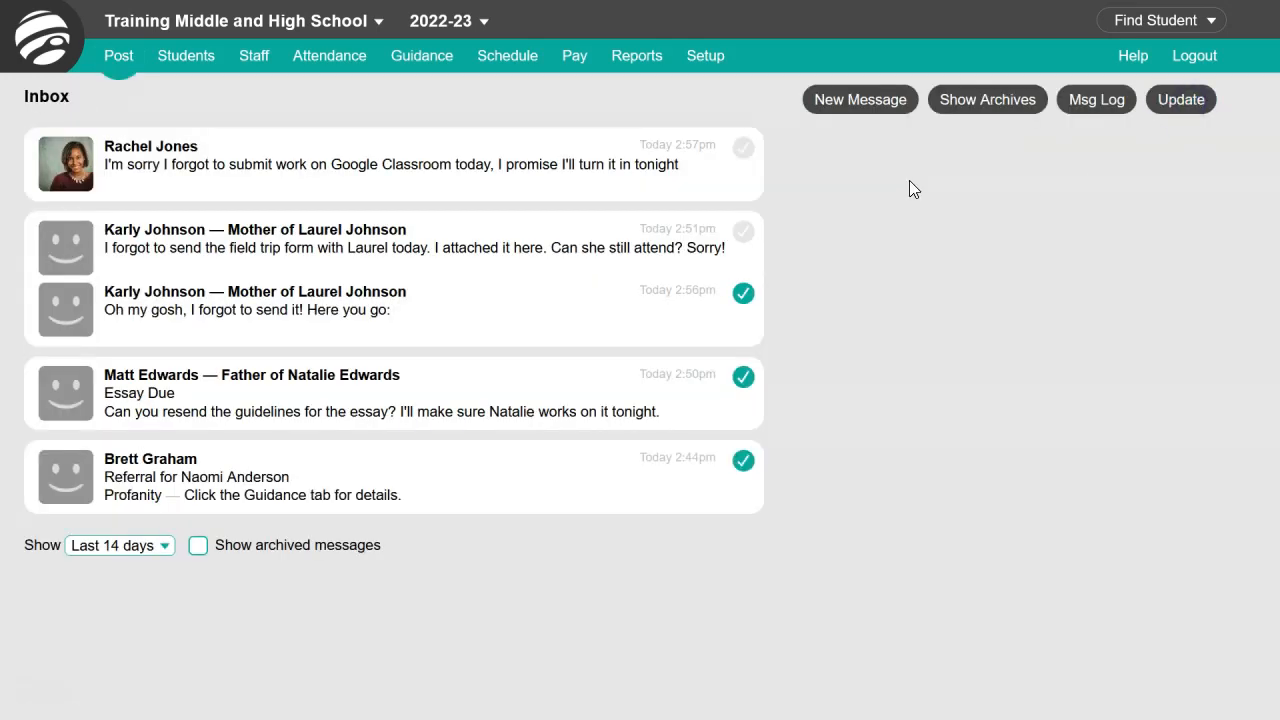
pyautogui.click(744, 150)
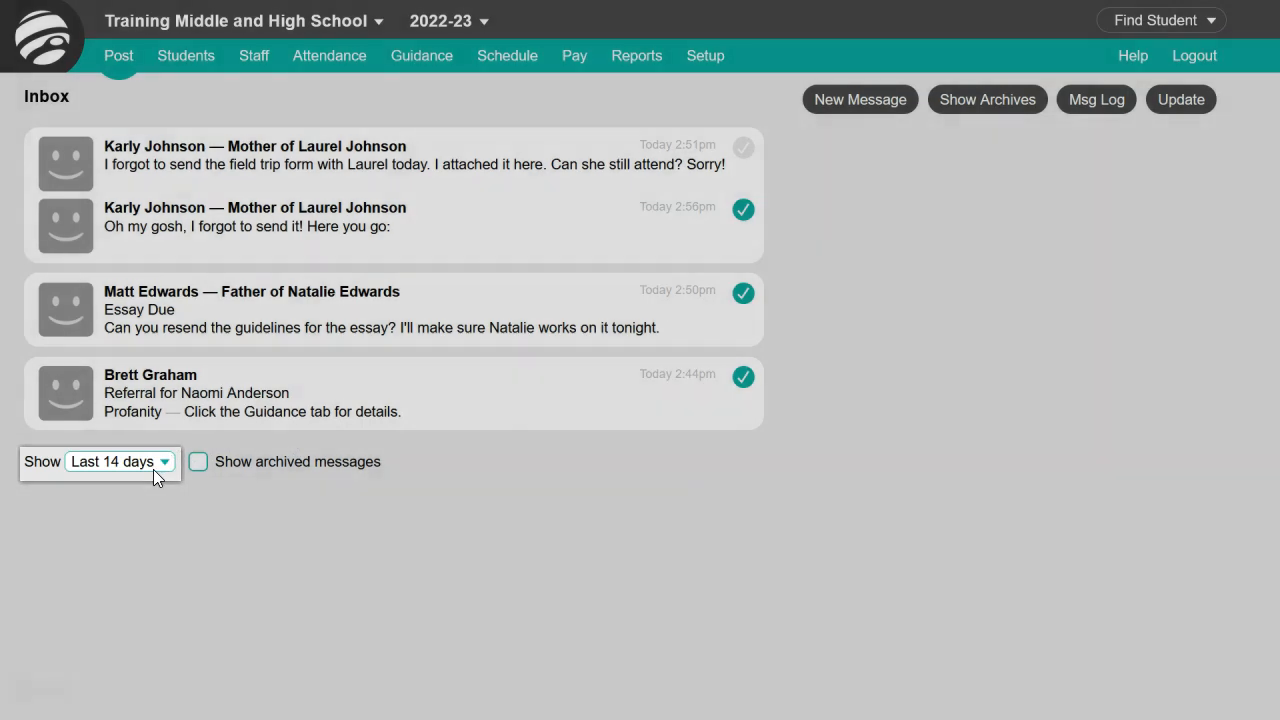
# - Show the last 30 days of messages including archived ones, and restore the archived Google Classroom message to the inbox
pyautogui.click(166, 466)
pyautogui.click(160, 515)
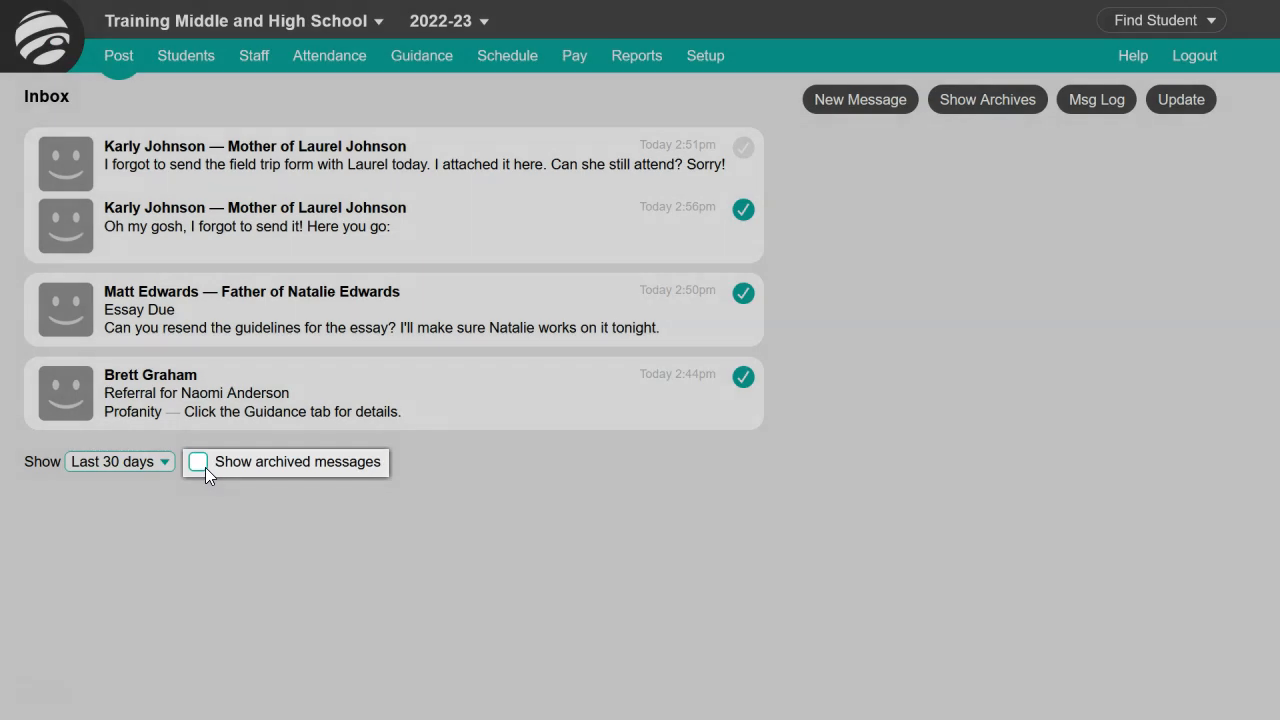
pyautogui.click(205, 467)
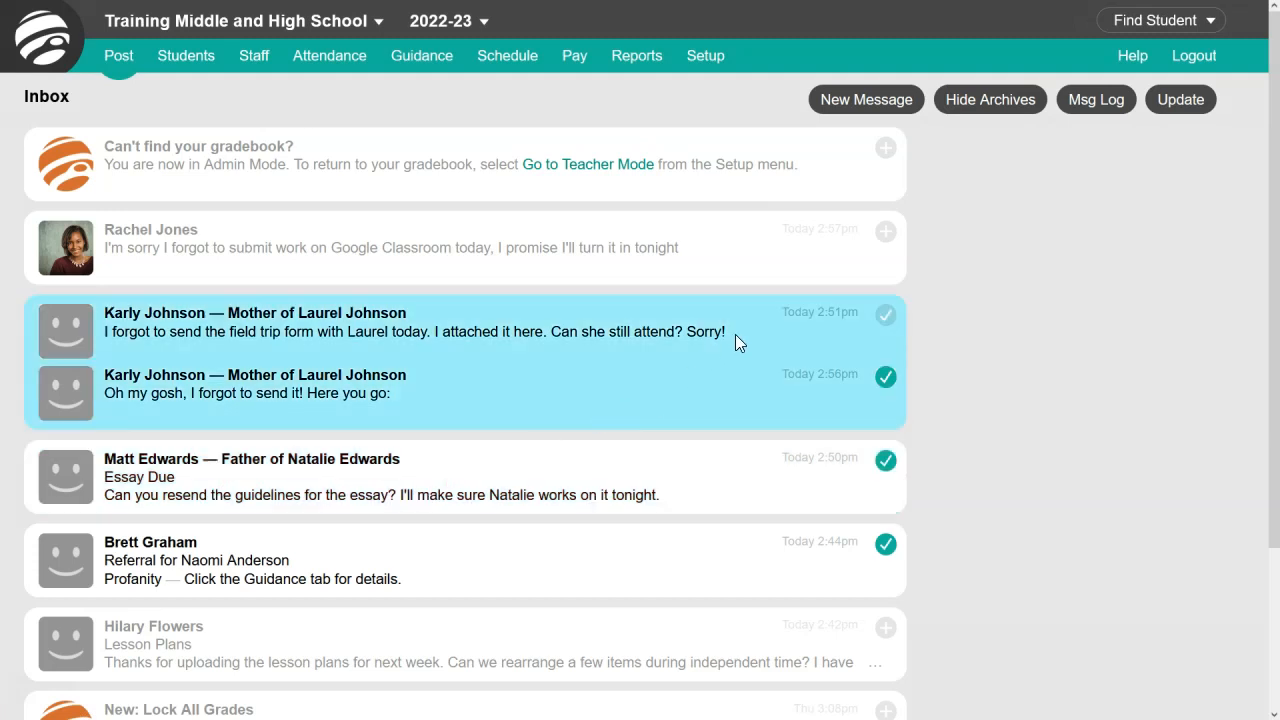
pyautogui.click(885, 236)
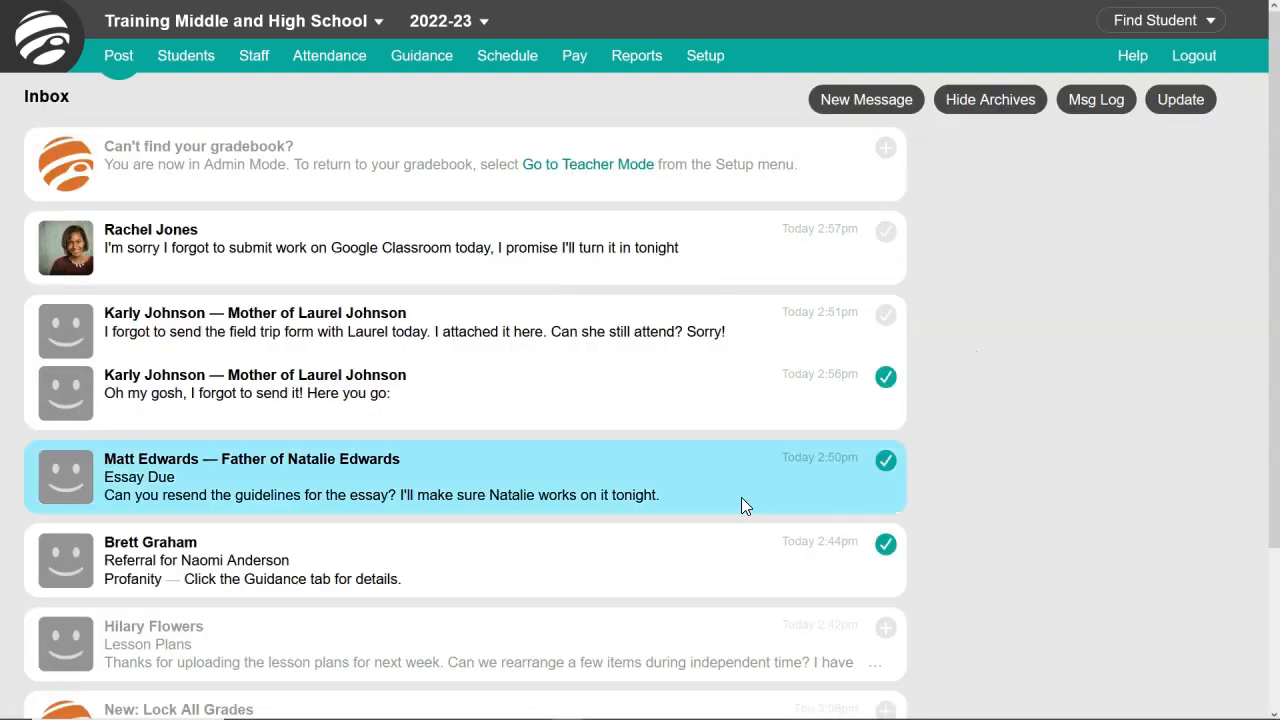
# - Open the Essay Due message, look at its reply field and formatting choices, and return to the inbox
pyautogui.click(741, 497)
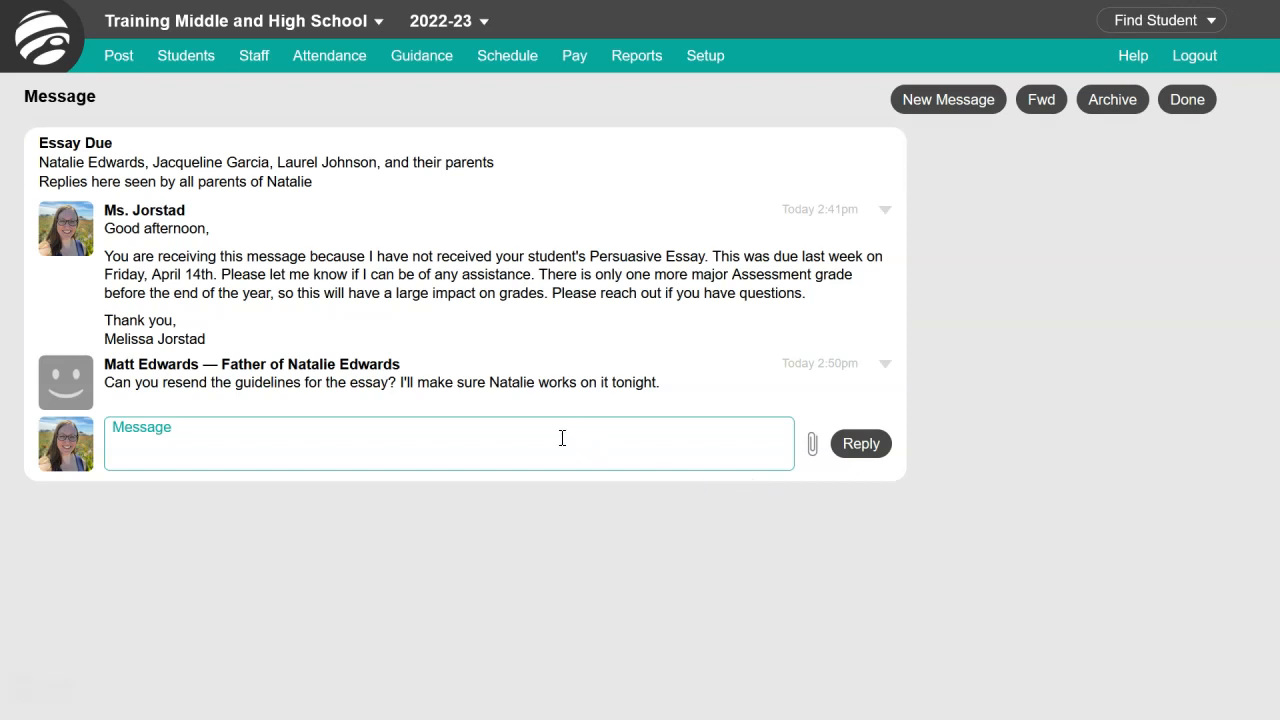
pyautogui.click(562, 437)
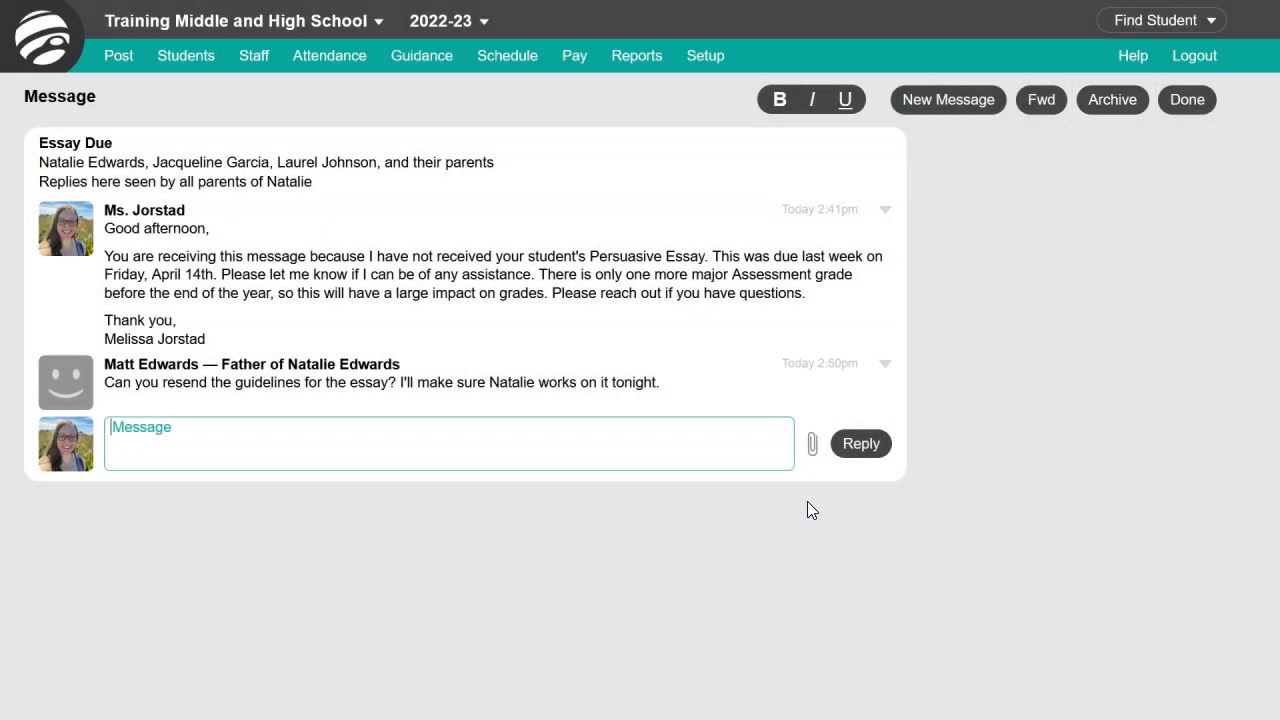
pyautogui.click(1177, 107)
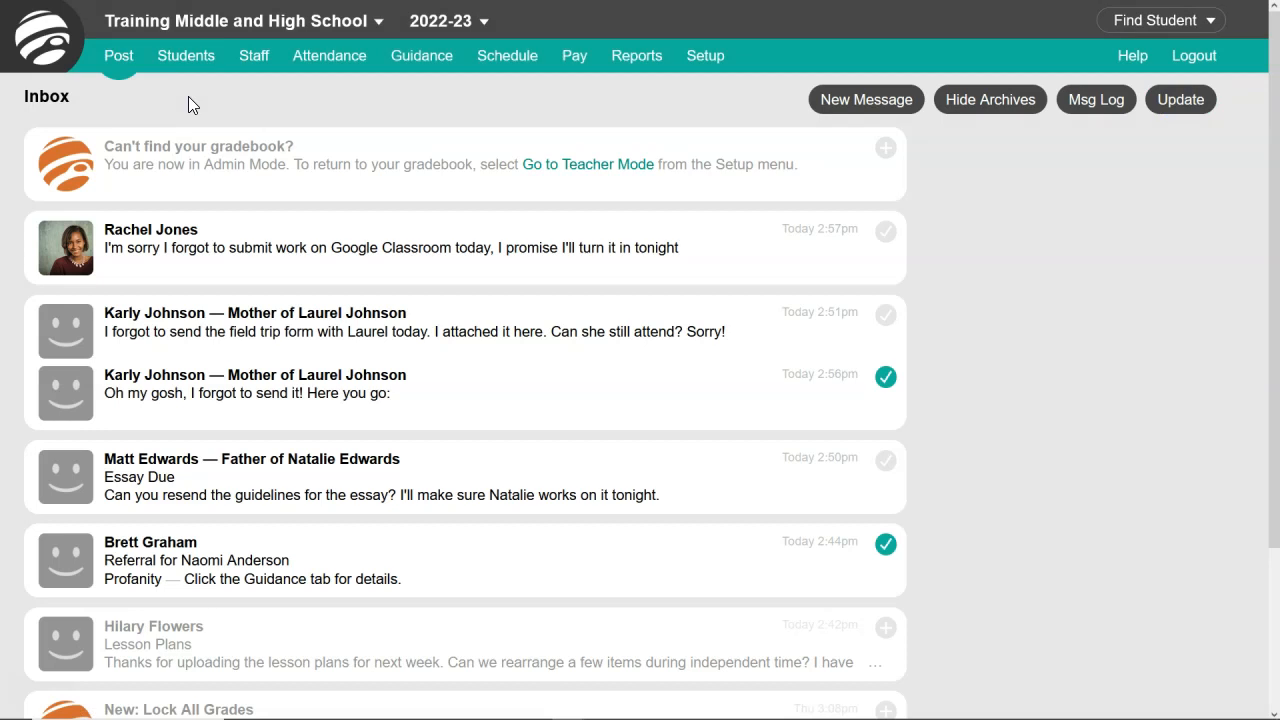
# - Start a new message and add a student as recipient by first name
pyautogui.click(124, 63)
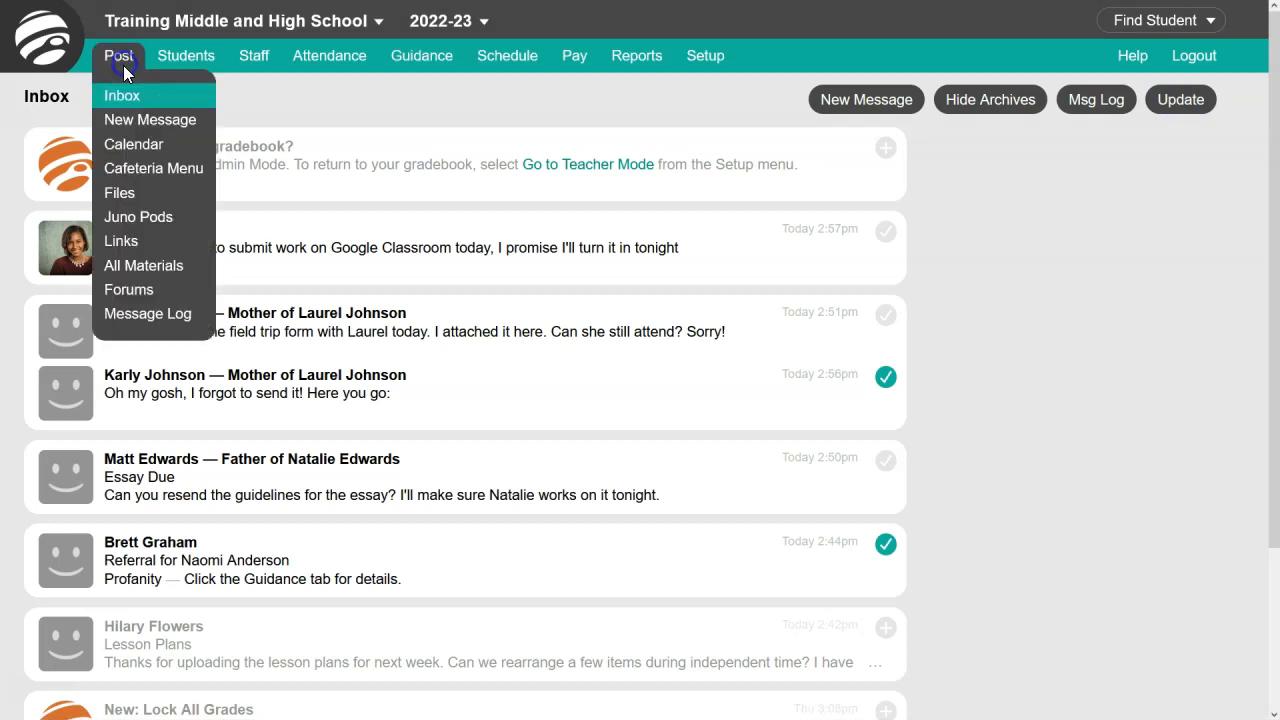
pyautogui.click(170, 119)
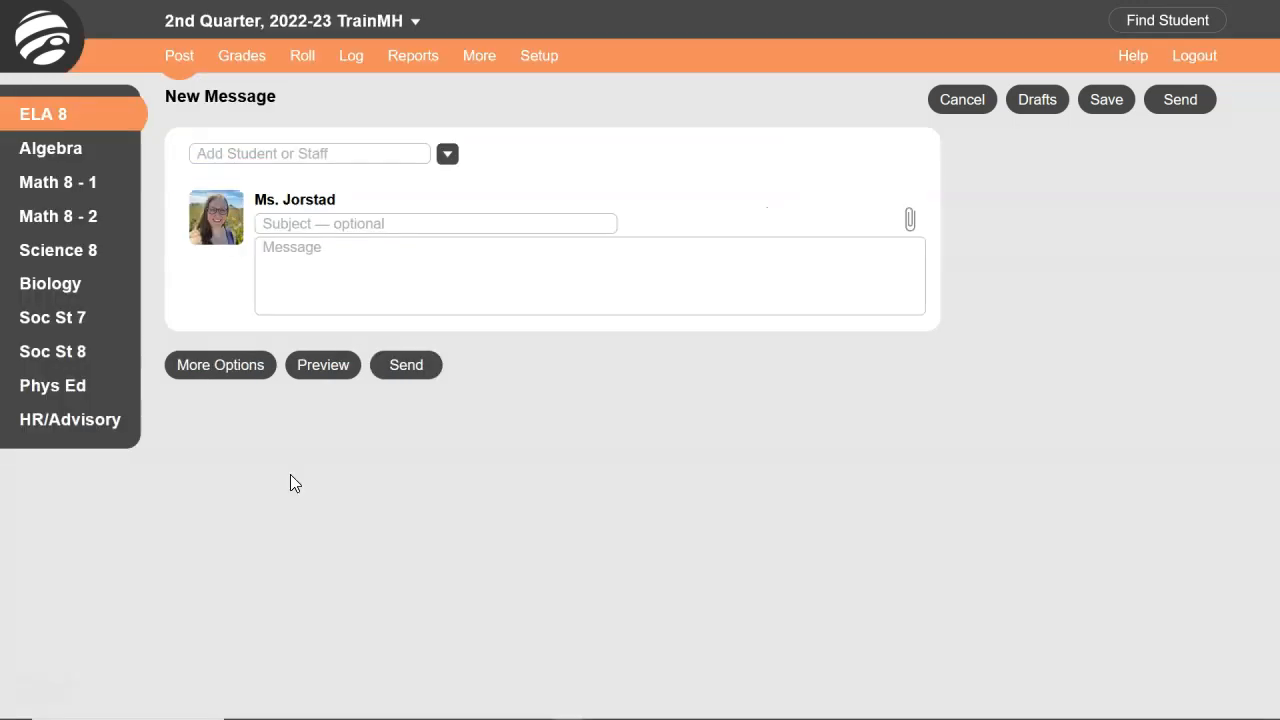
pyautogui.click(357, 152)
pyautogui.write('Natalie')
pyautogui.press('Return')
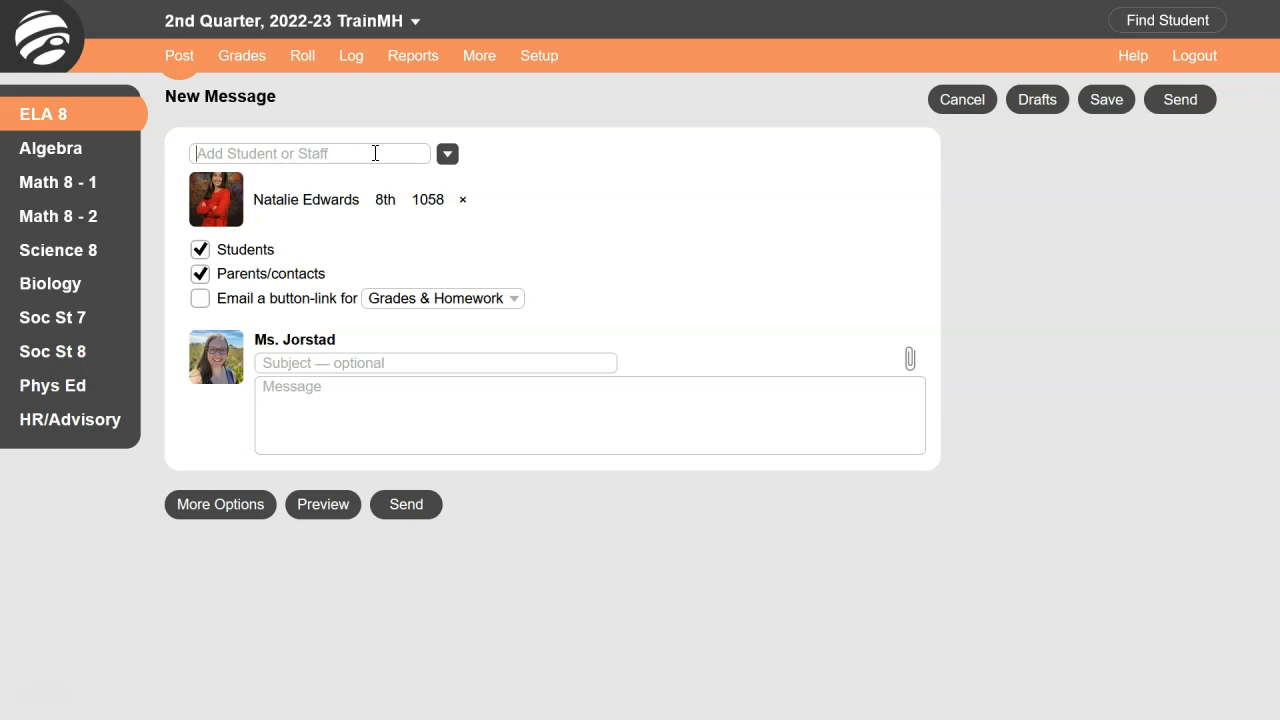
# - Add two more students by their student ID numbers and make a selection for the 7th-grade recipient
pyautogui.write('1060')
pyautogui.press('Return')
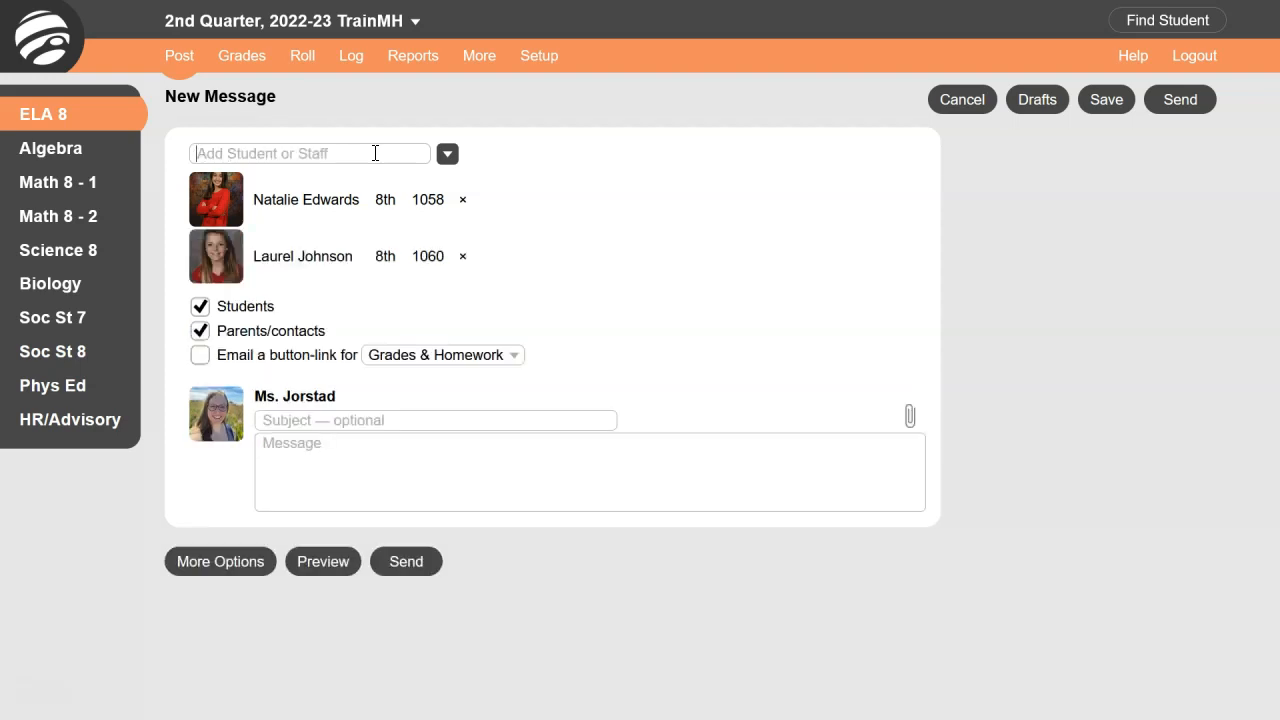
pyautogui.write('1061')
pyautogui.press('Return')
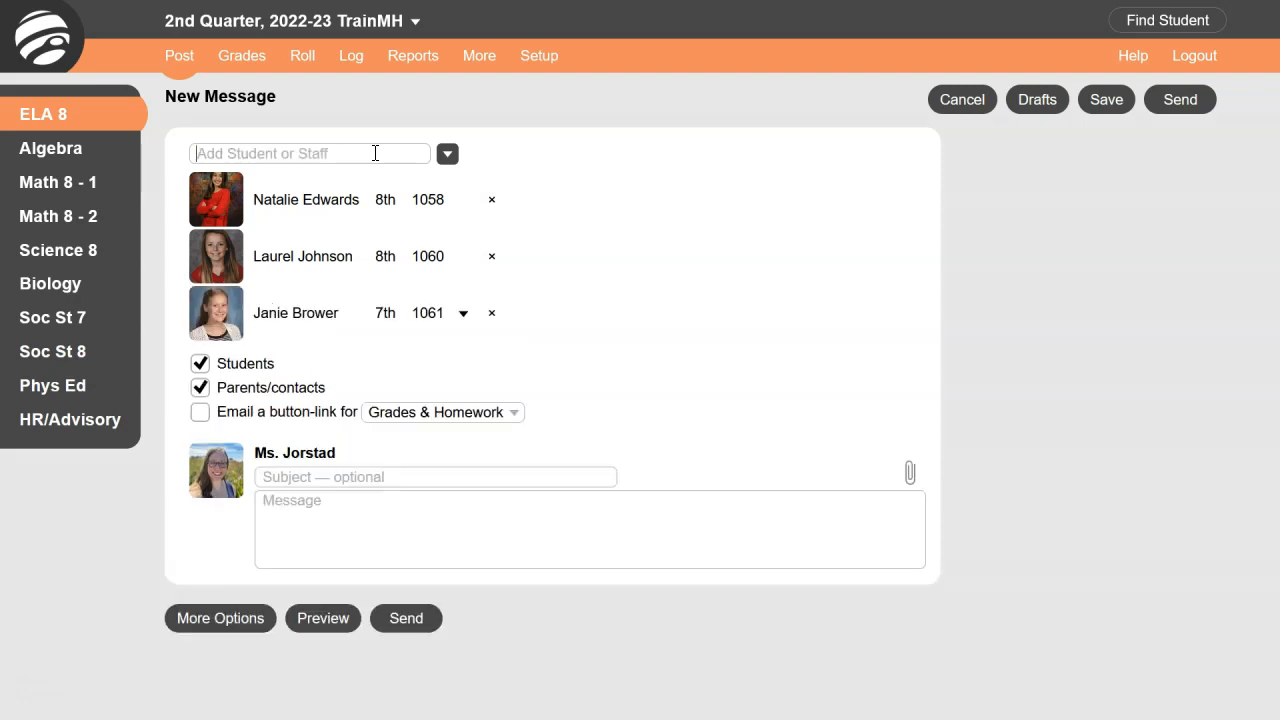
pyautogui.click(463, 315)
pyautogui.click(412, 360)
# - Examine the classes, staff and students offered as recipients and the choices for the emailed button-link
pyautogui.click(447, 155)
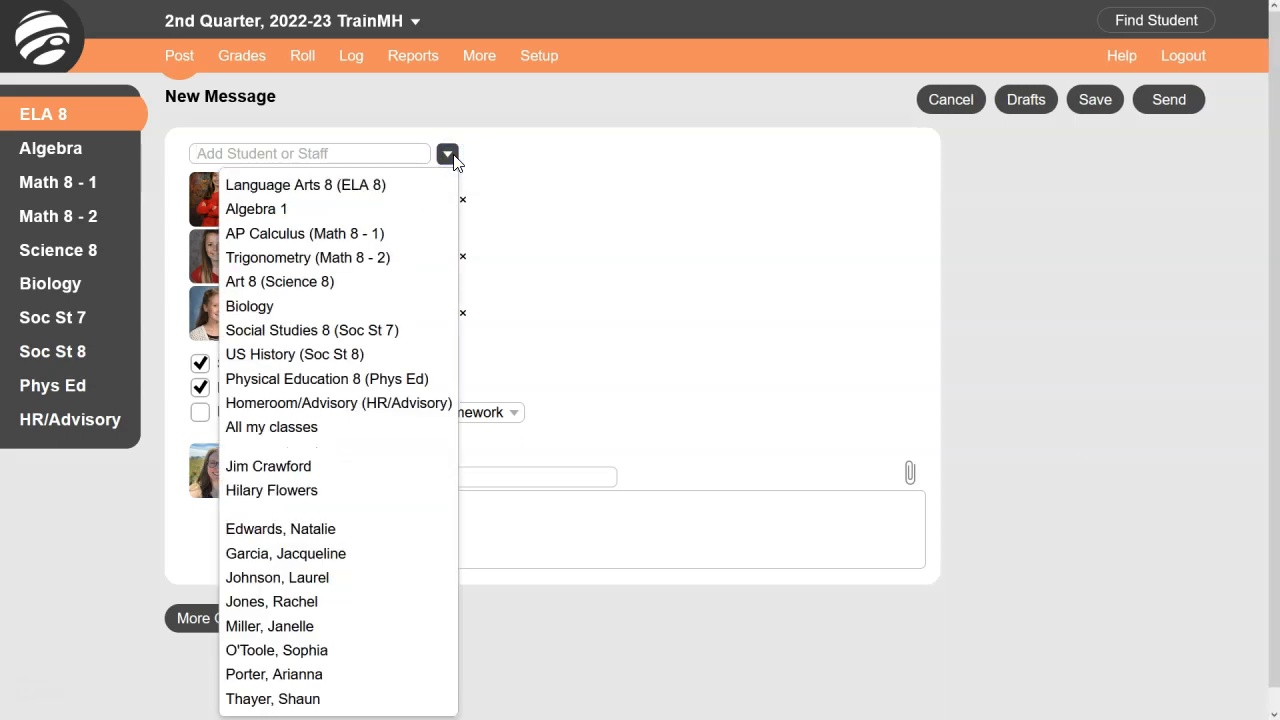
pyautogui.click(449, 156)
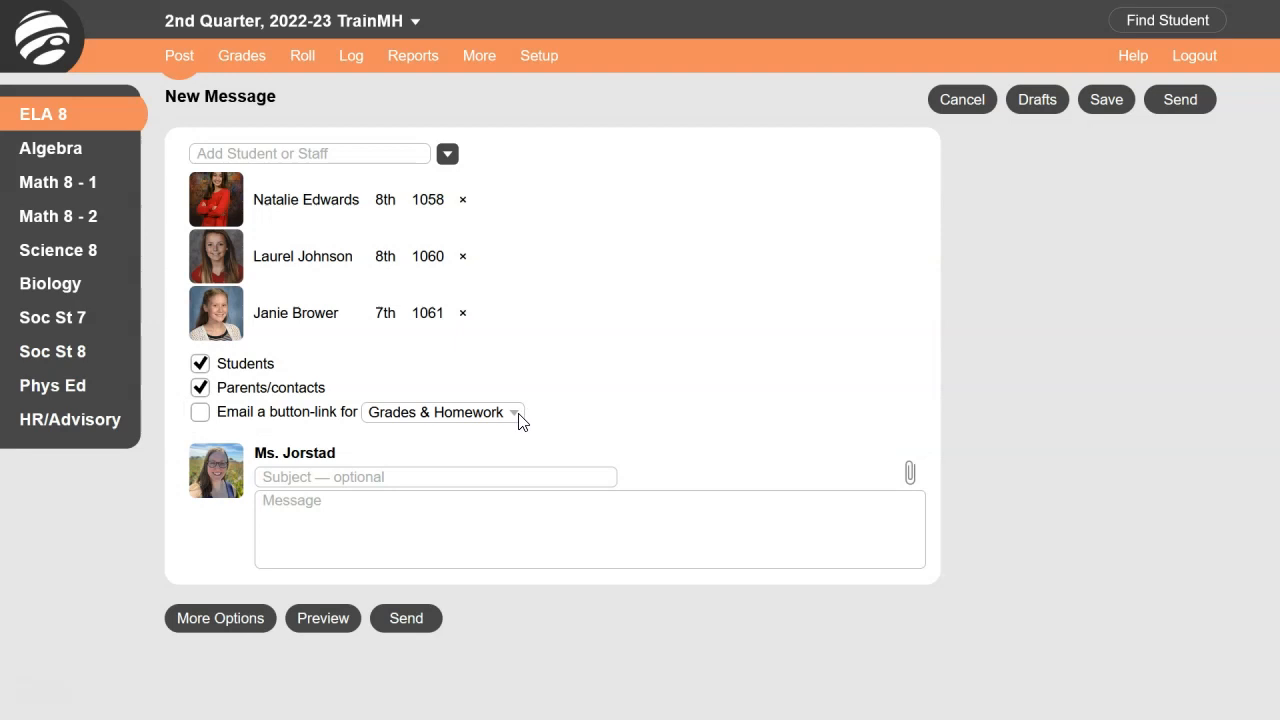
pyautogui.click(517, 414)
pyautogui.click(518, 413)
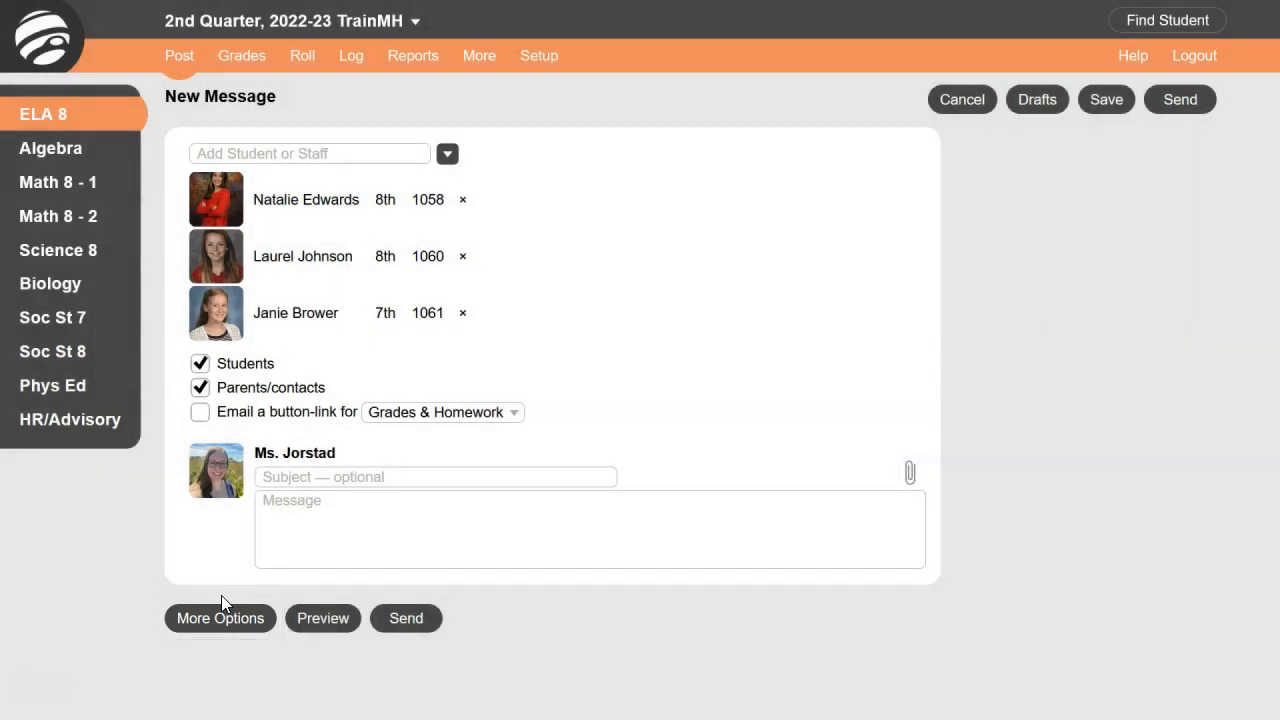
# - Show the additional options for the message and examine the available message types
pyautogui.click(215, 618)
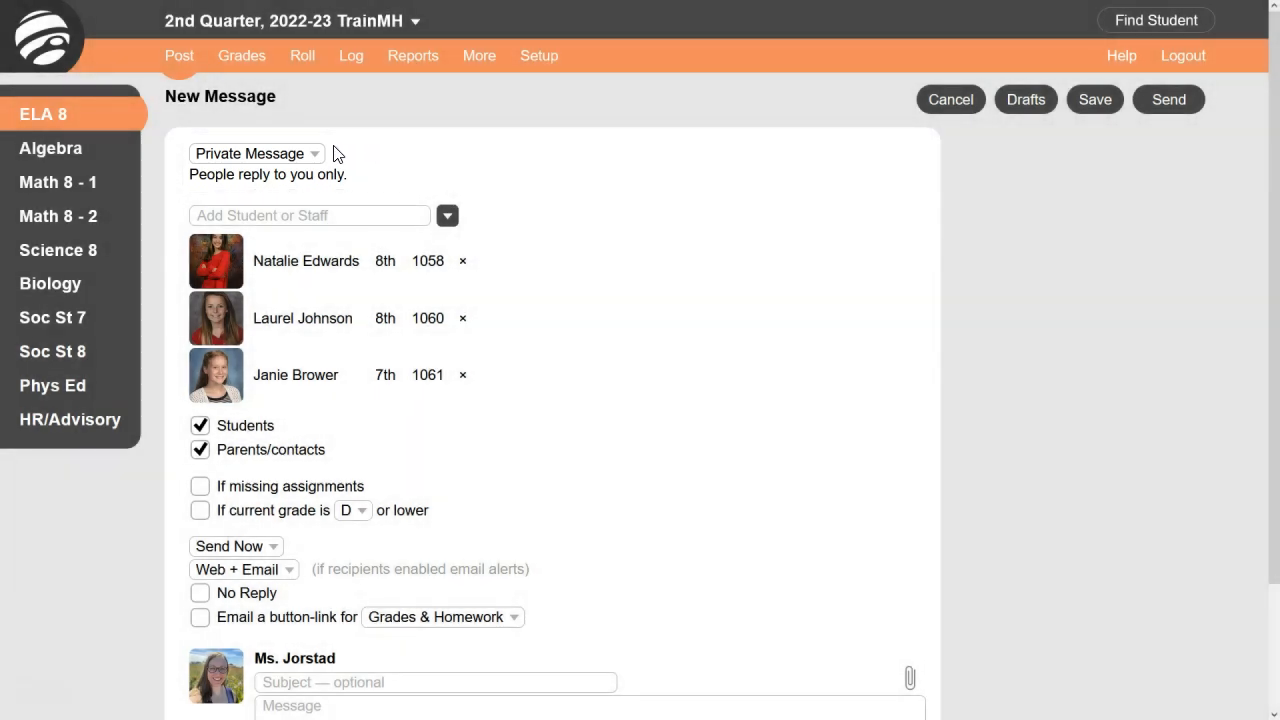
pyautogui.click(319, 156)
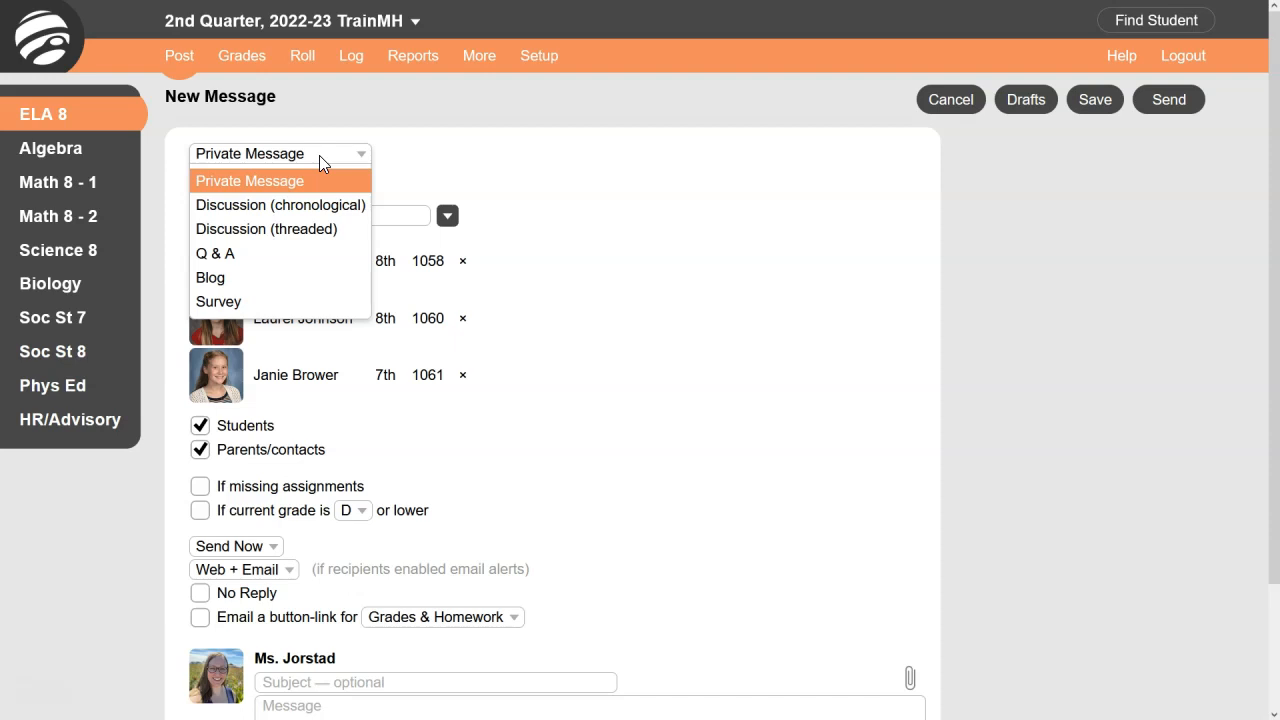
pyautogui.click(319, 155)
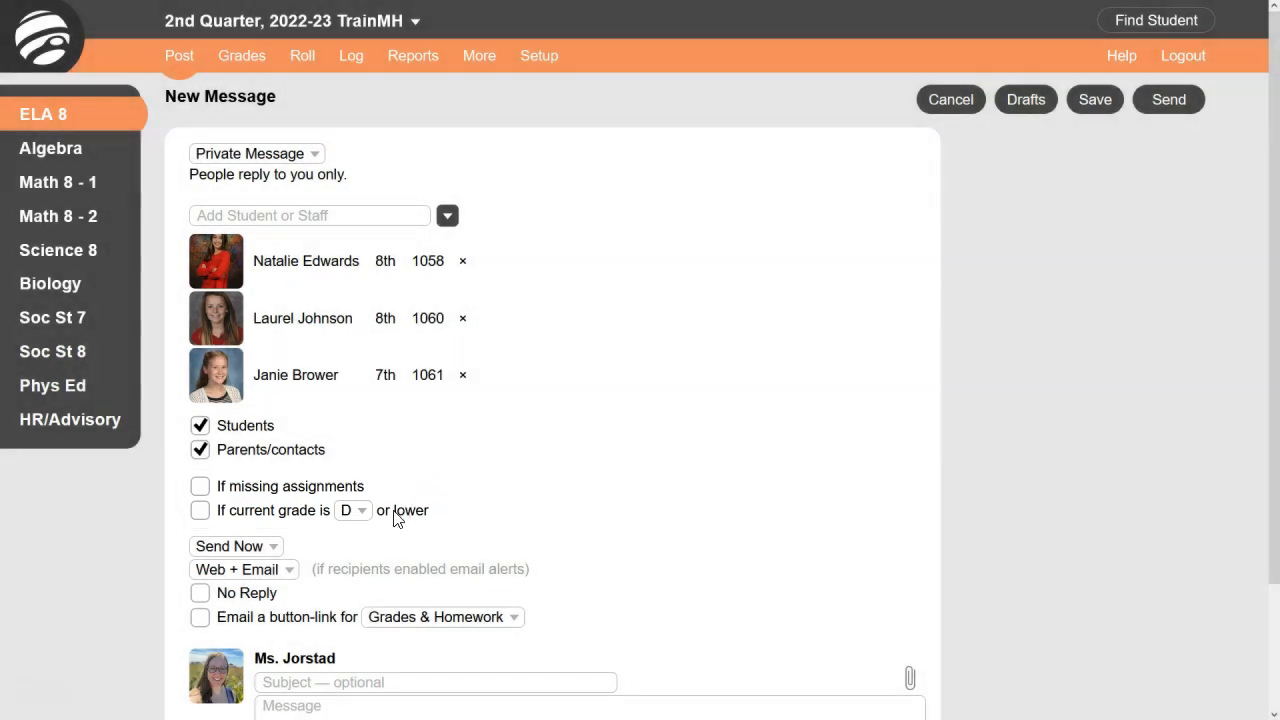
# - Review the send timing choices and set the delivery method to Web + Email + Text Message
pyautogui.click(275, 547)
pyautogui.click(276, 545)
pyautogui.click(296, 571)
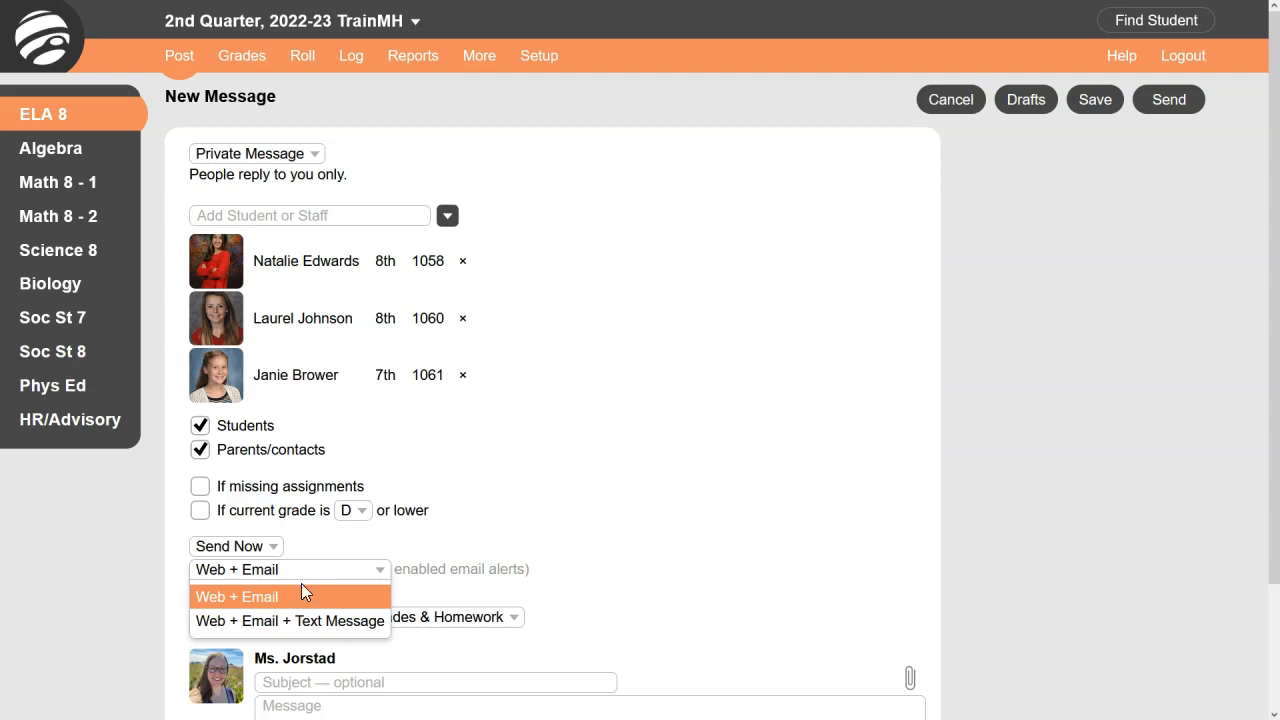
pyautogui.click(308, 622)
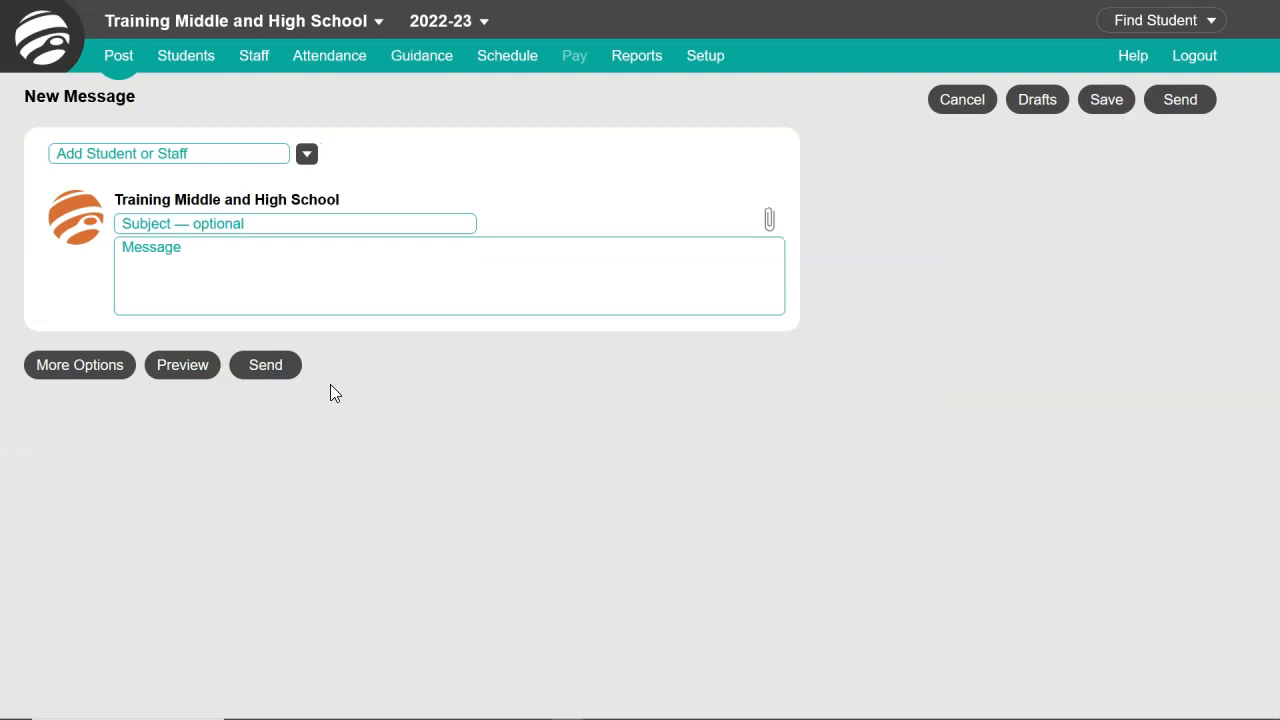
# - Add a student as recipient of the school's new message by student ID number
pyautogui.click(246, 154)
pyautogui.write('1060')
pyautogui.press('Return')
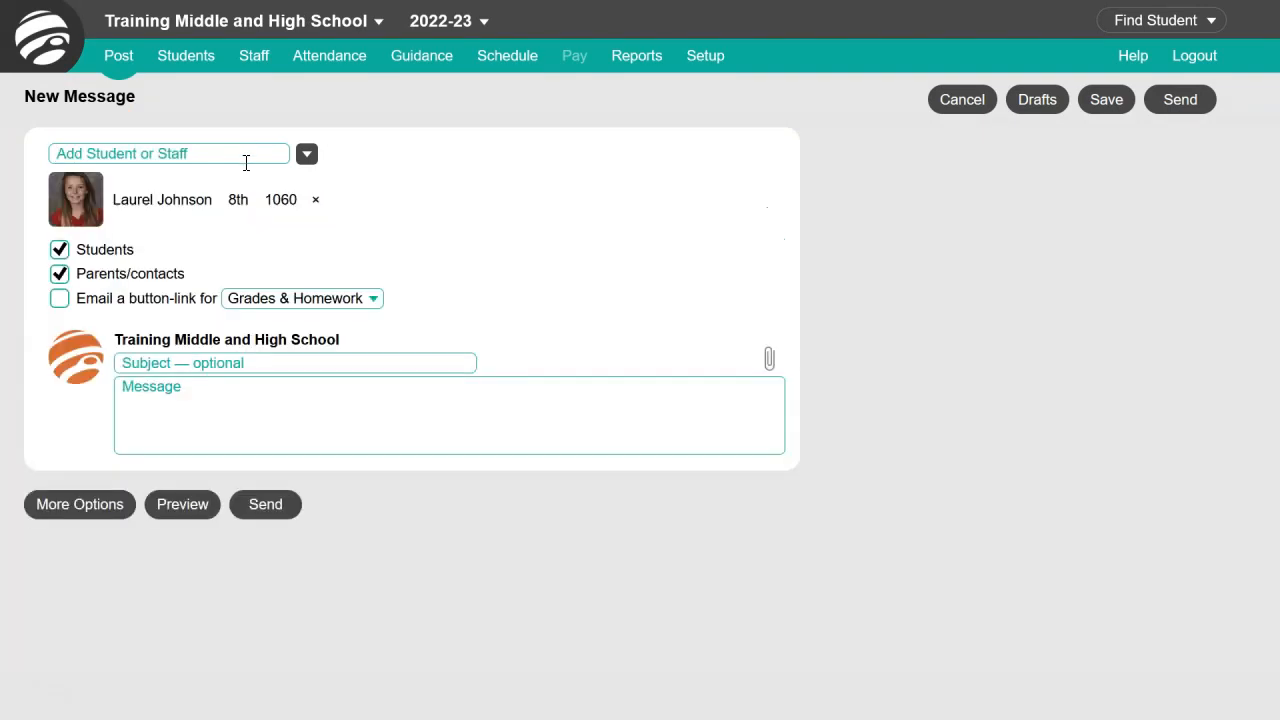
# - Examine the grade levels, staff groups and departments offered as recipients
pyautogui.click(309, 157)
pyautogui.click(312, 158)
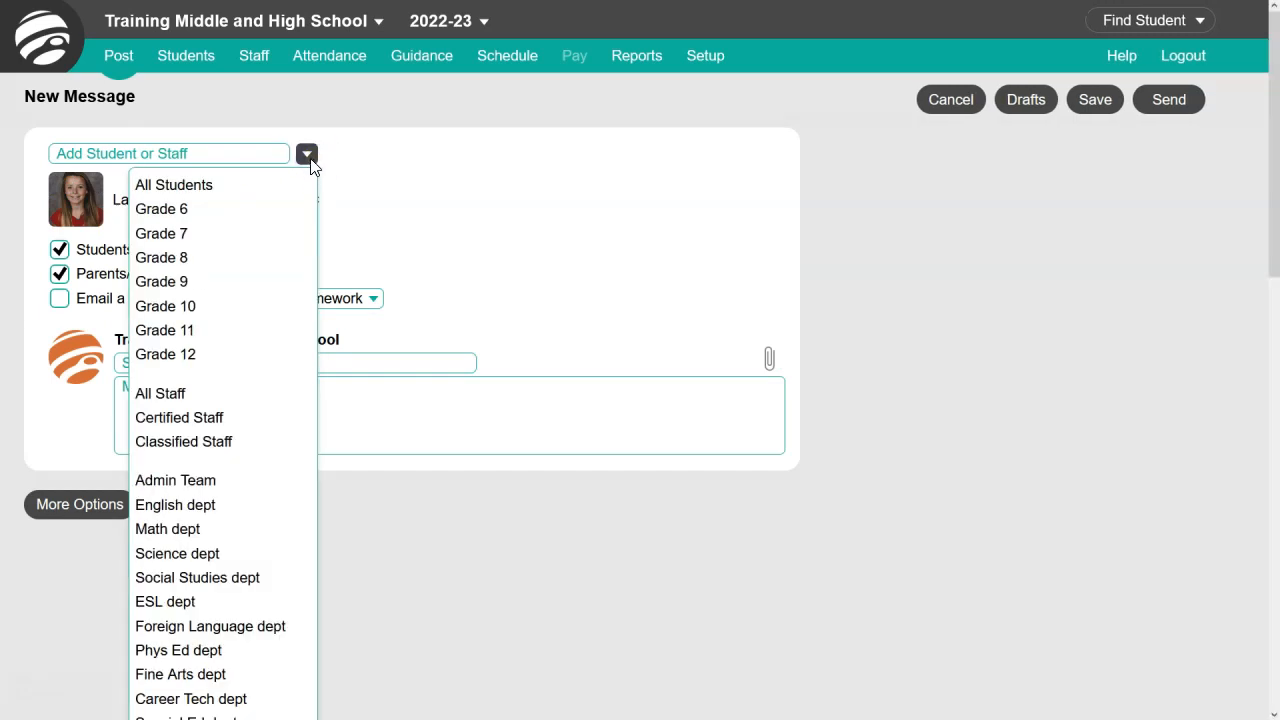
pyautogui.click(309, 158)
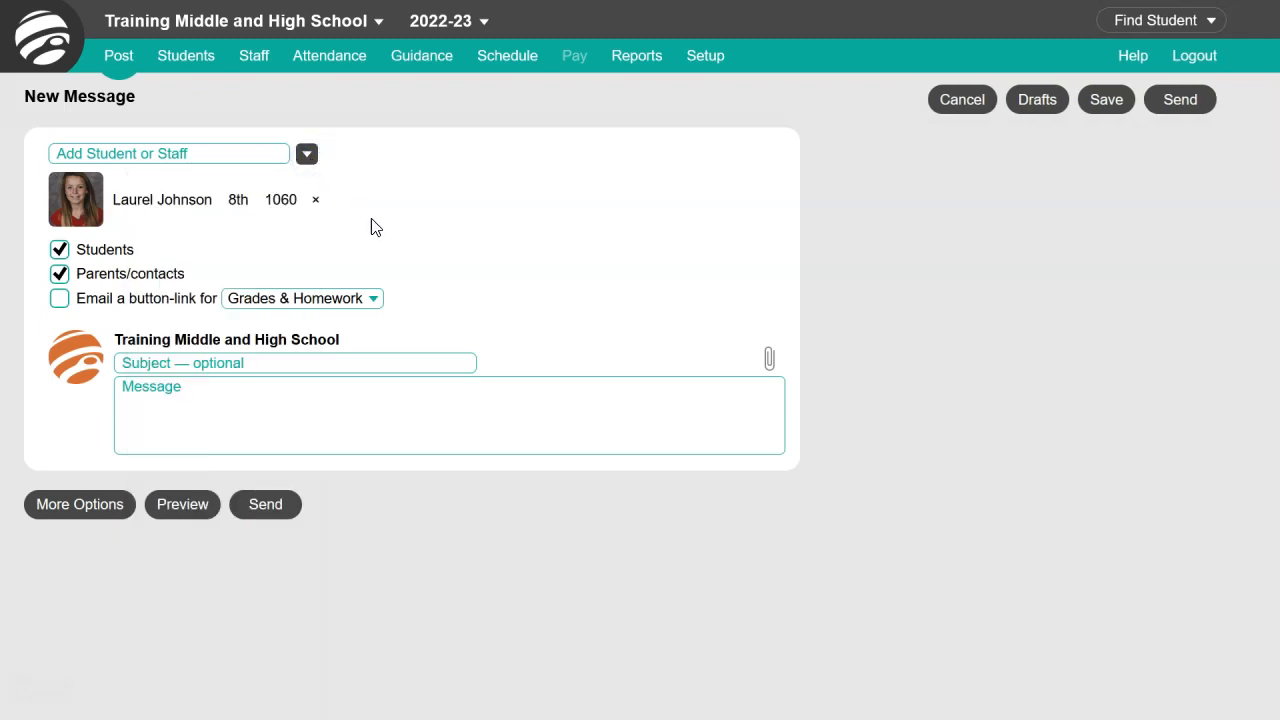
# - Include an emailed button-link for "Grades & Homework, with login instructions"
pyautogui.click(364, 302)
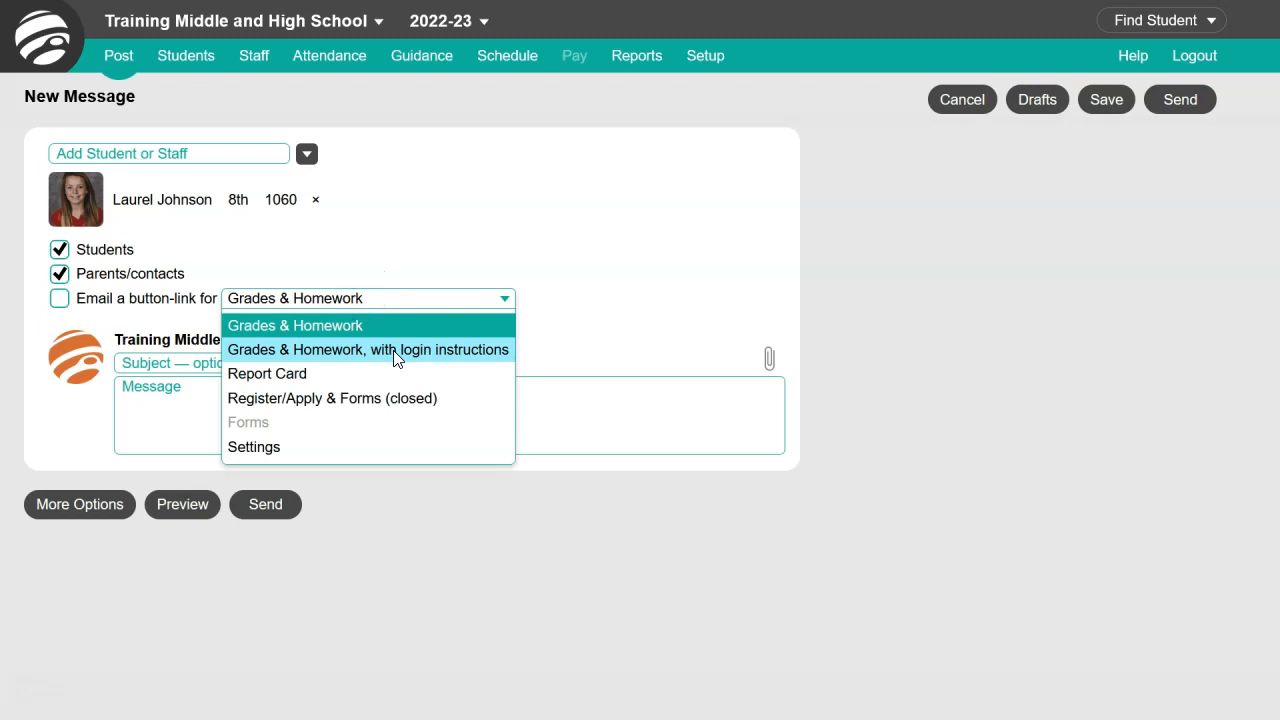
pyautogui.click(395, 350)
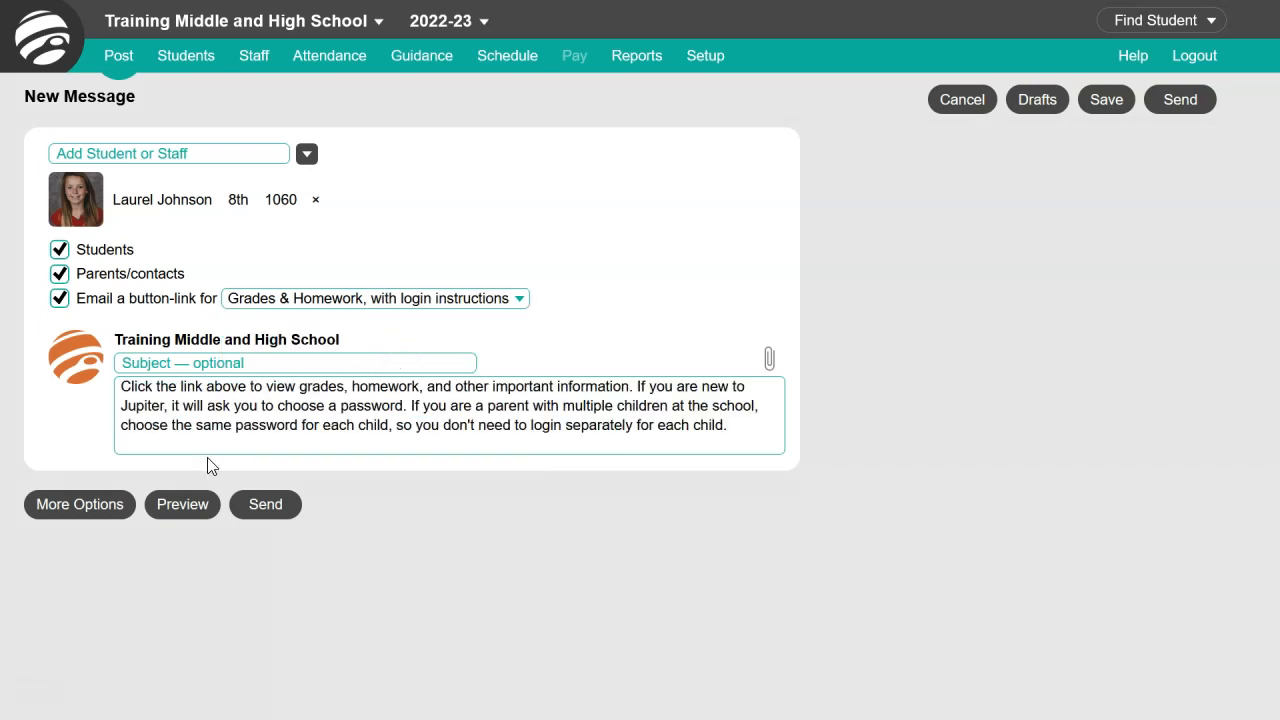
# - Show the additional options for the school message and add Grade 8 as a recipient group
pyautogui.click(105, 504)
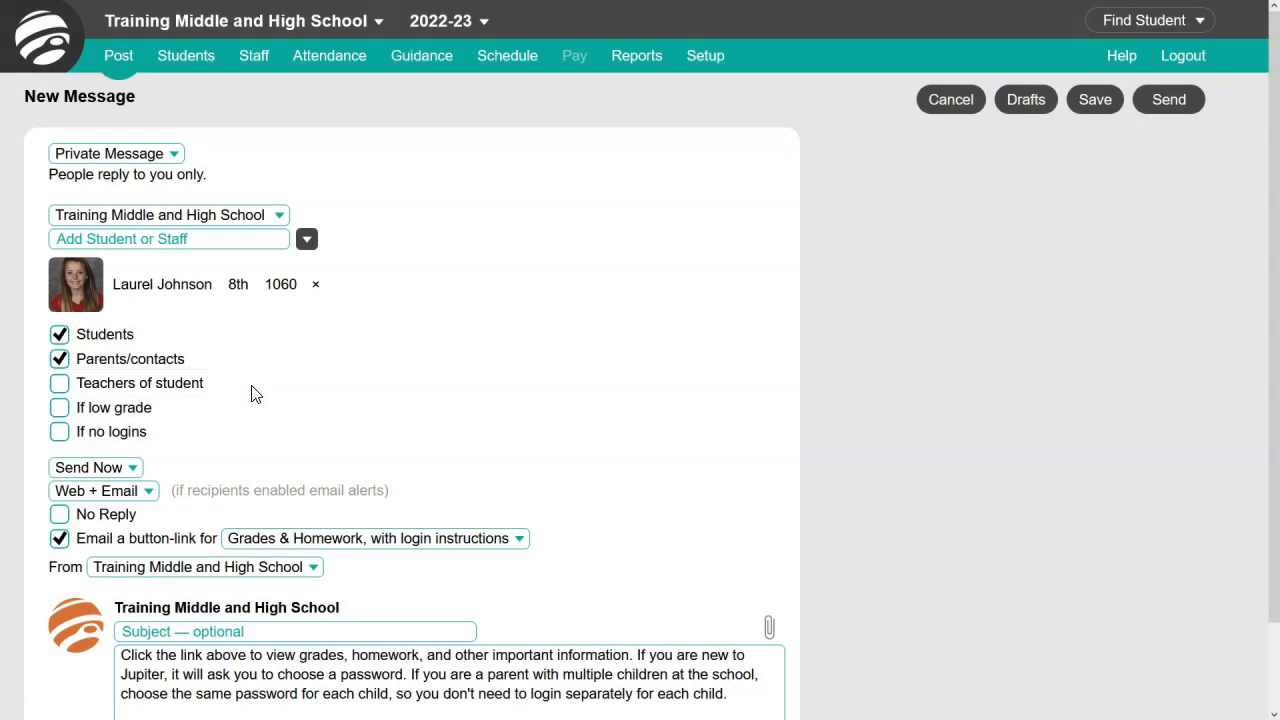
pyautogui.click(312, 244)
pyautogui.click(310, 340)
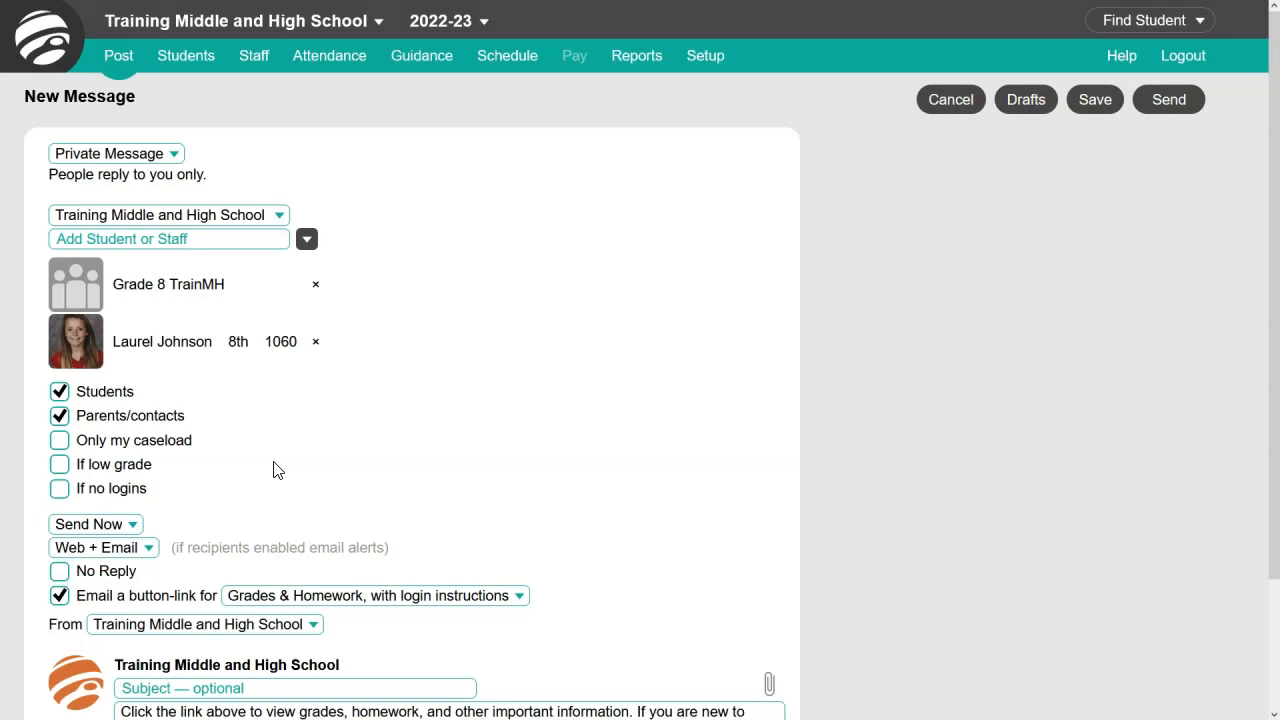
# - Restrict the recipients to those with no logins and set the school message's delivery to Web + Email + Text Message
pyautogui.click(128, 490)
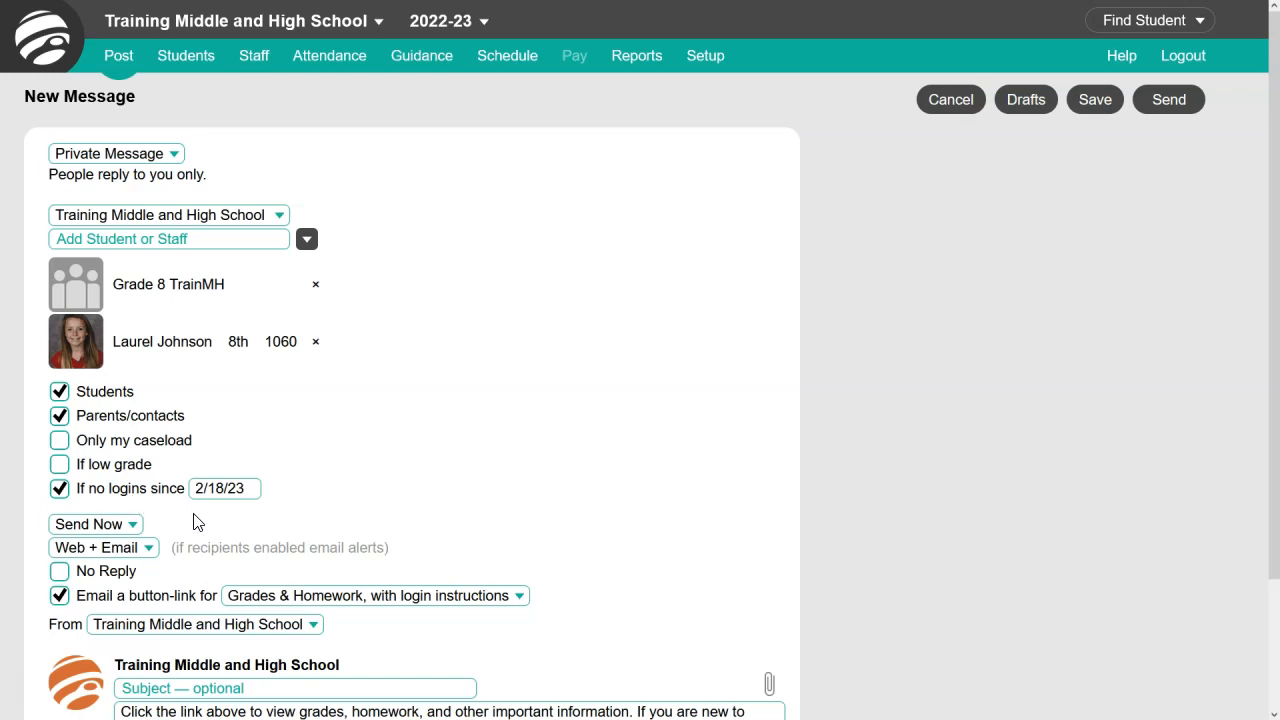
pyautogui.click(146, 552)
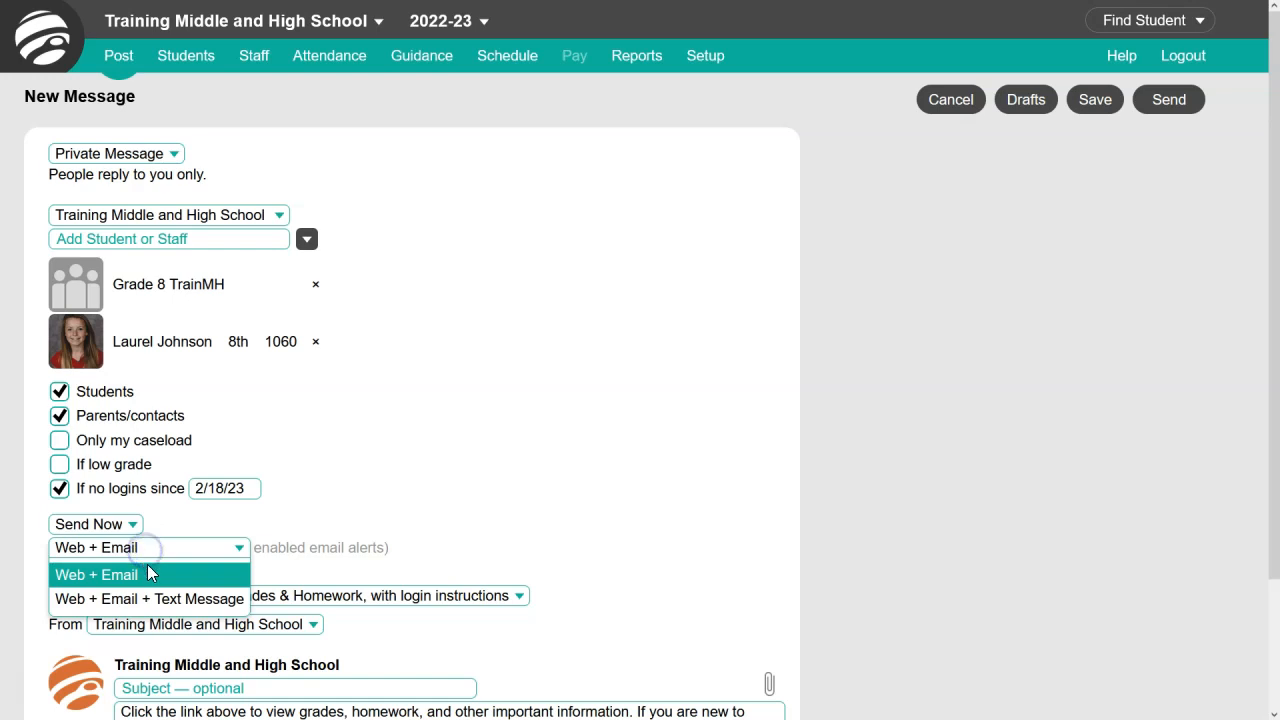
pyautogui.click(155, 598)
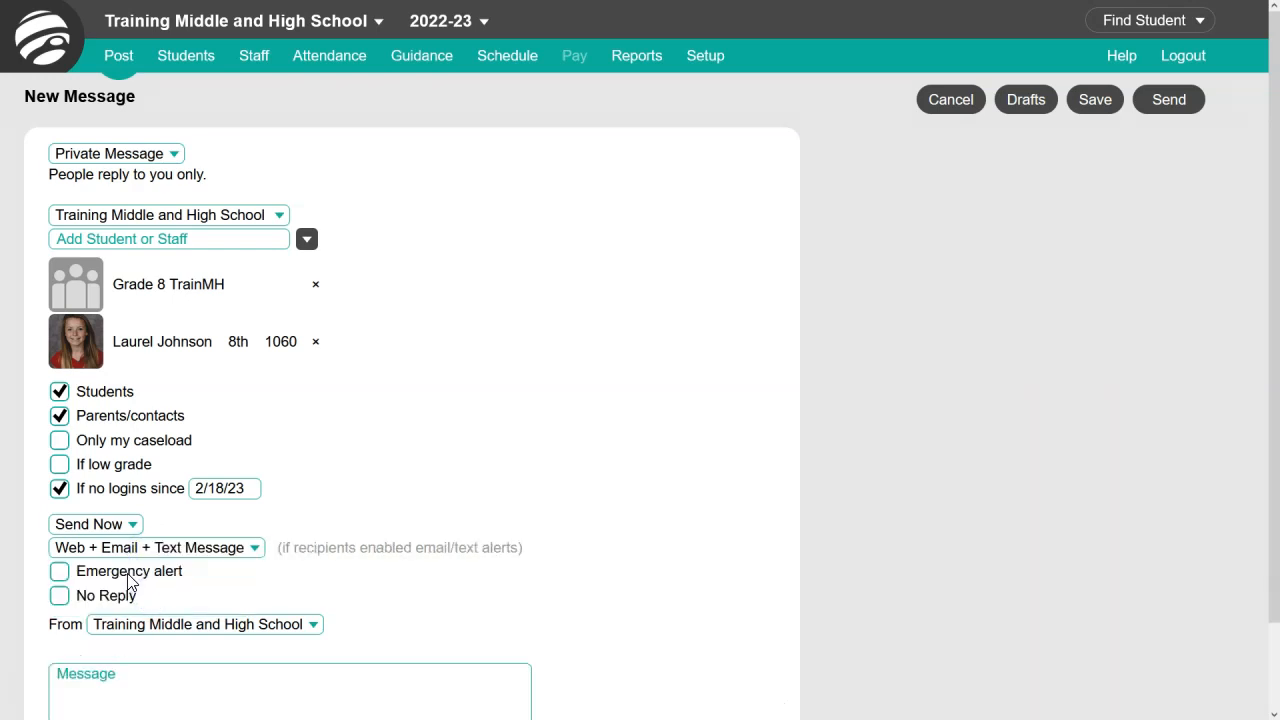
# - Mark the school message as an emergency alert and check the sender choices, keeping Training Middle and High School as the sender
pyautogui.click(129, 575)
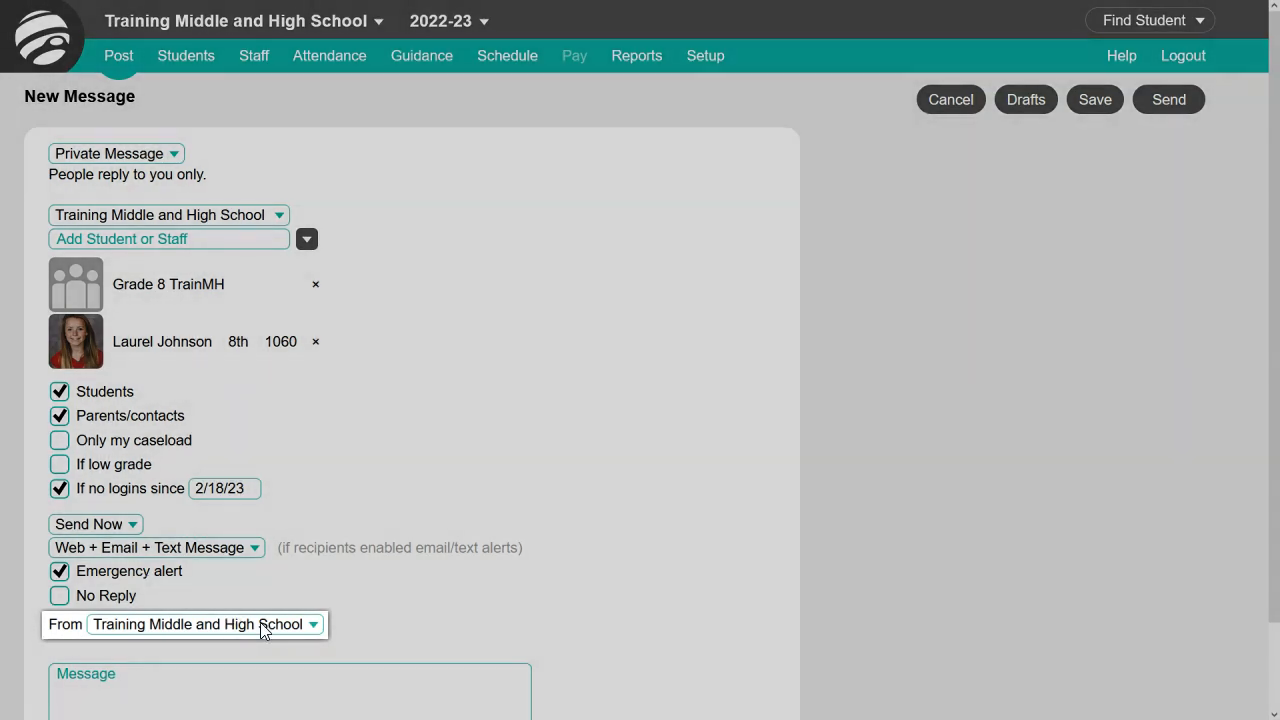
pyautogui.click(261, 626)
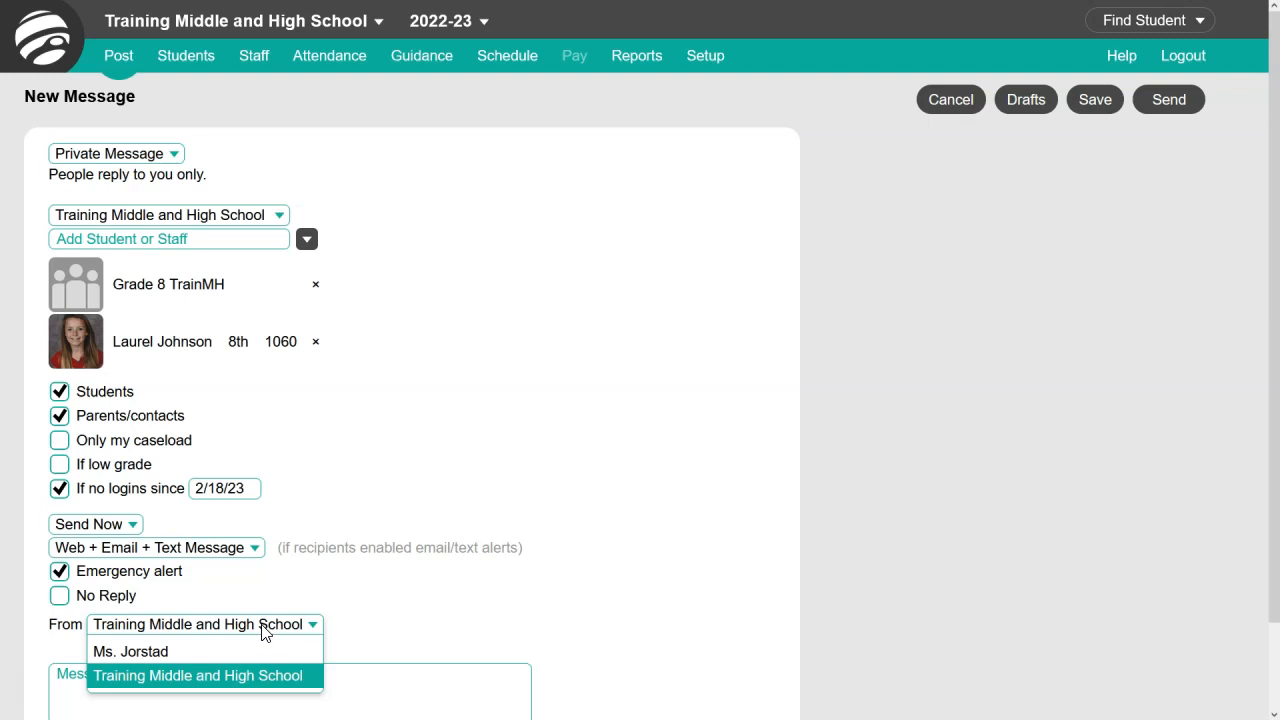
pyautogui.click(264, 630)
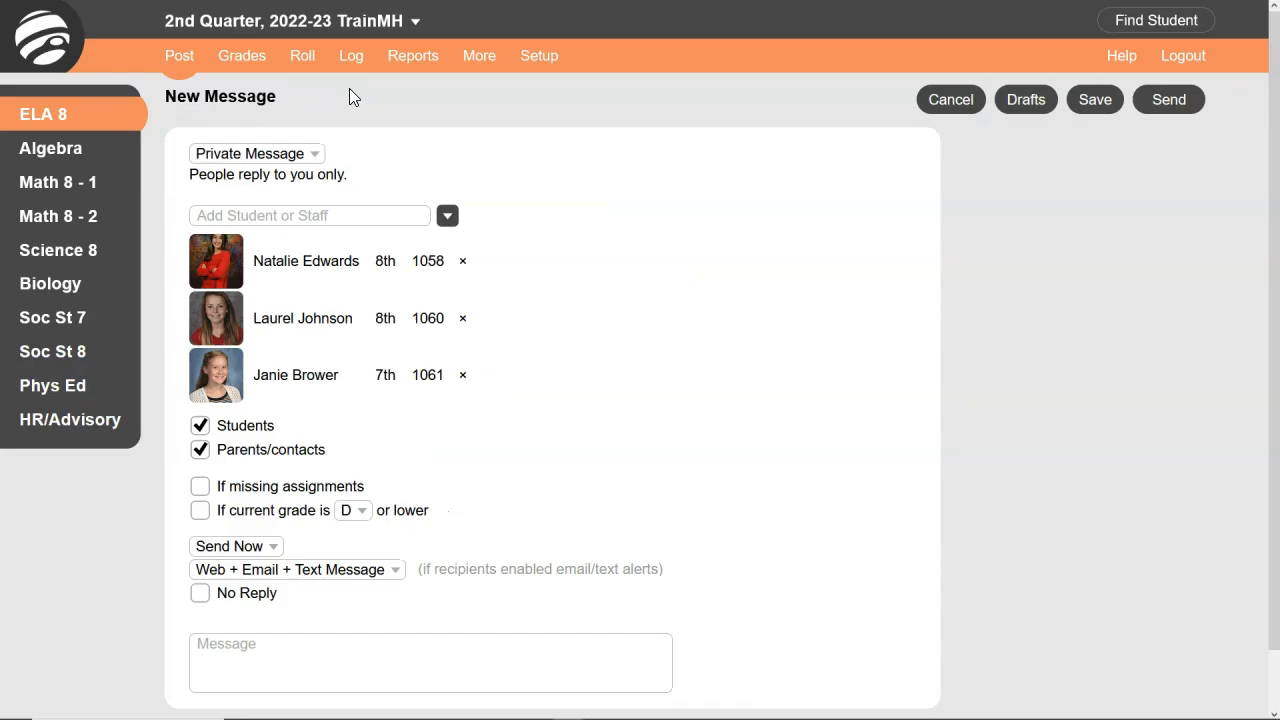
# - Open the teacher's Message Log and switch it to the Email & Text to Me entries
pyautogui.click(190, 57)
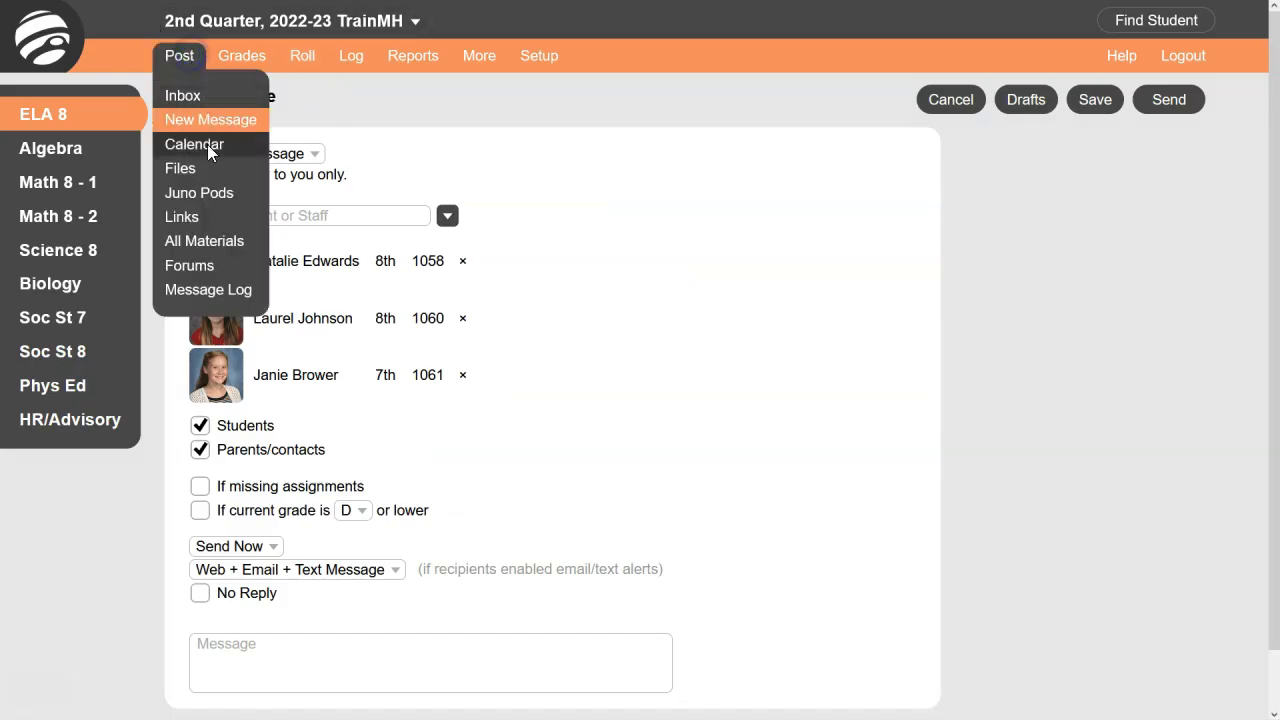
pyautogui.click(255, 293)
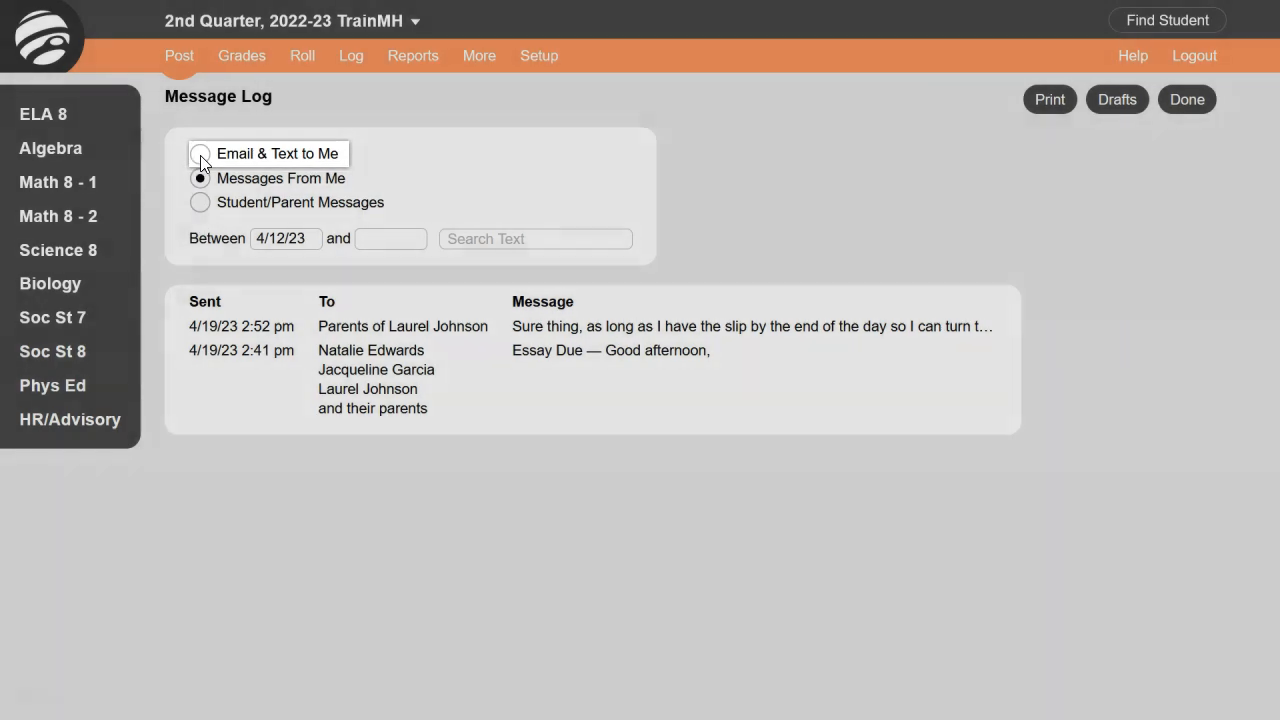
pyautogui.click(200, 156)
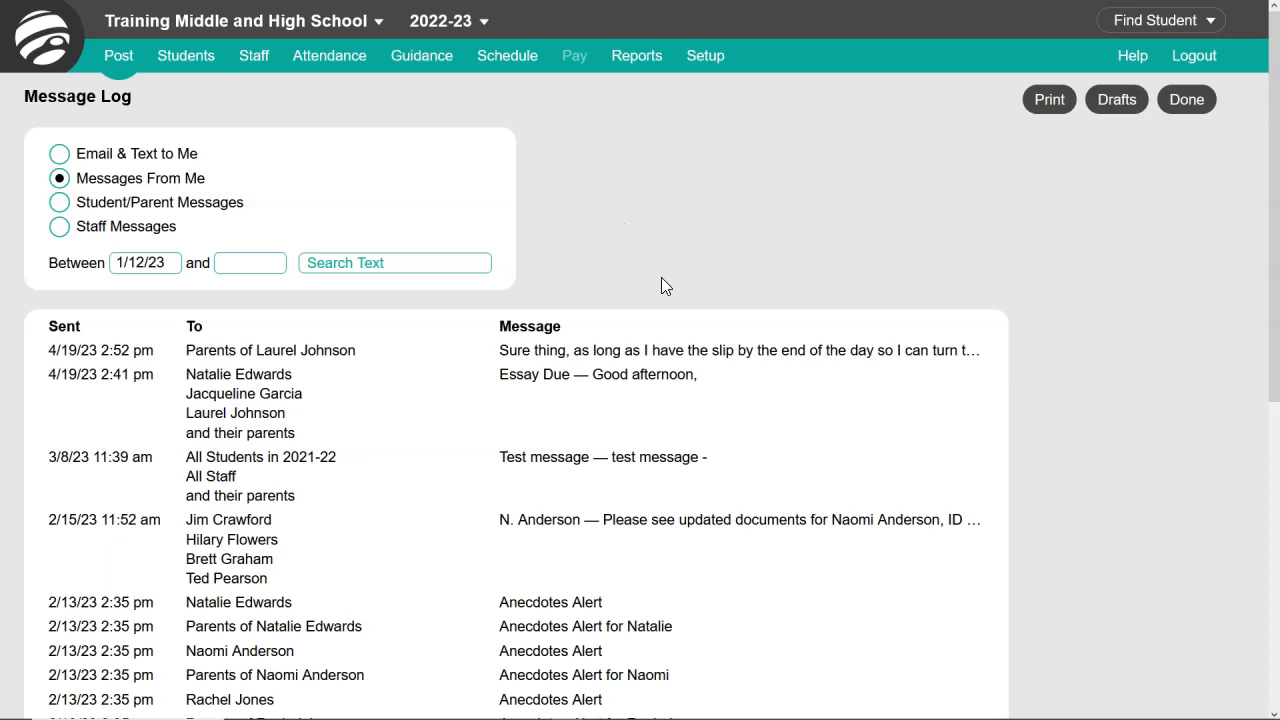
# - Open the 3/8/23 "Test message" from the admin's message log and choose its Hide Message option
pyautogui.click(631, 457)
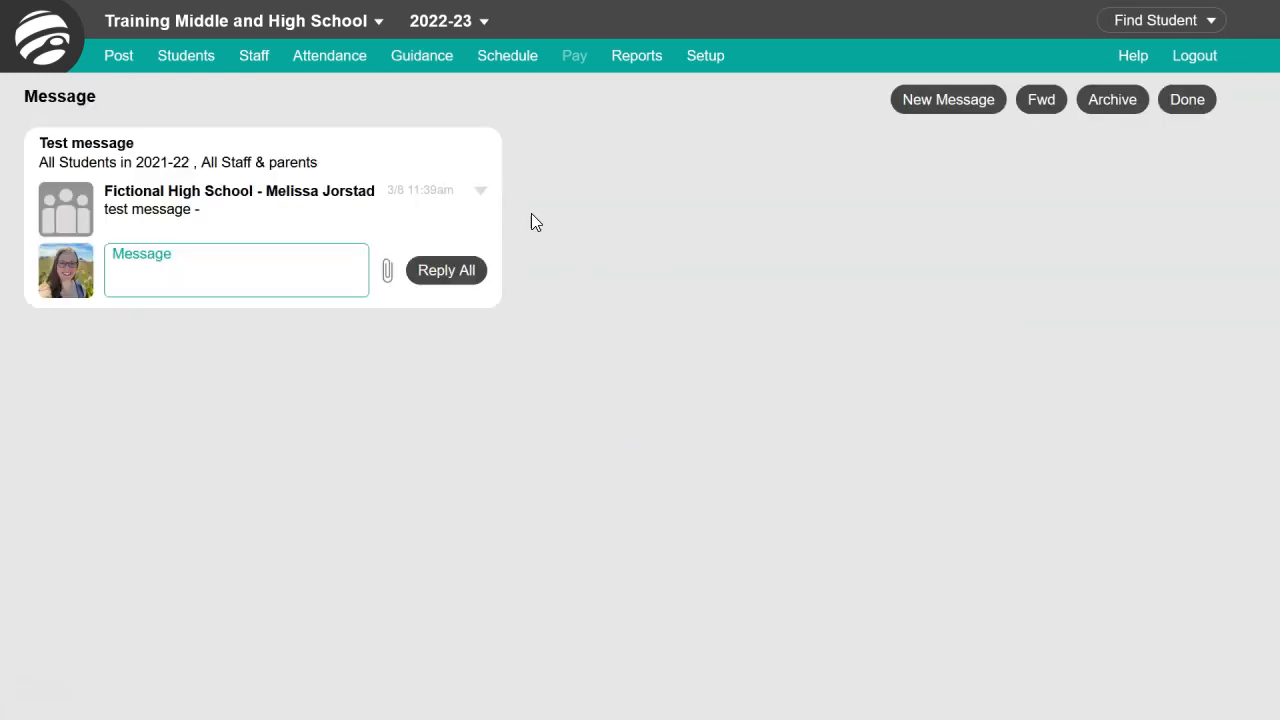
pyautogui.click(484, 193)
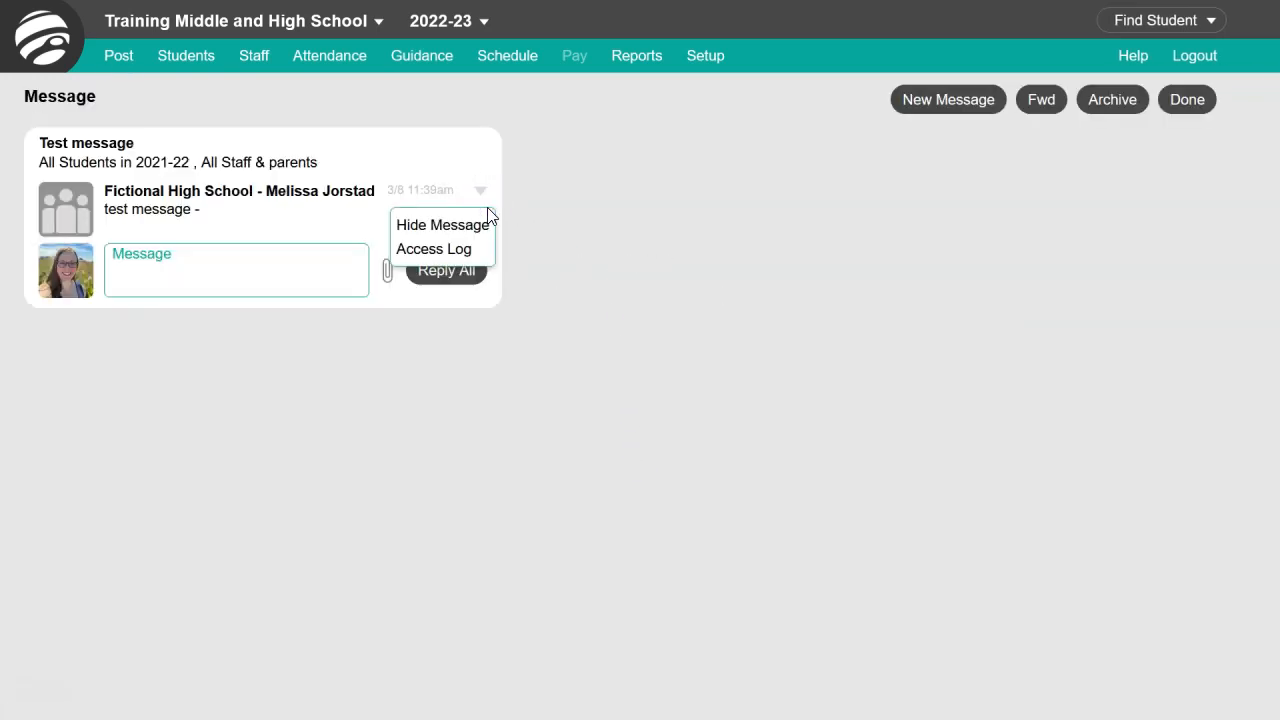
pyautogui.click(486, 227)
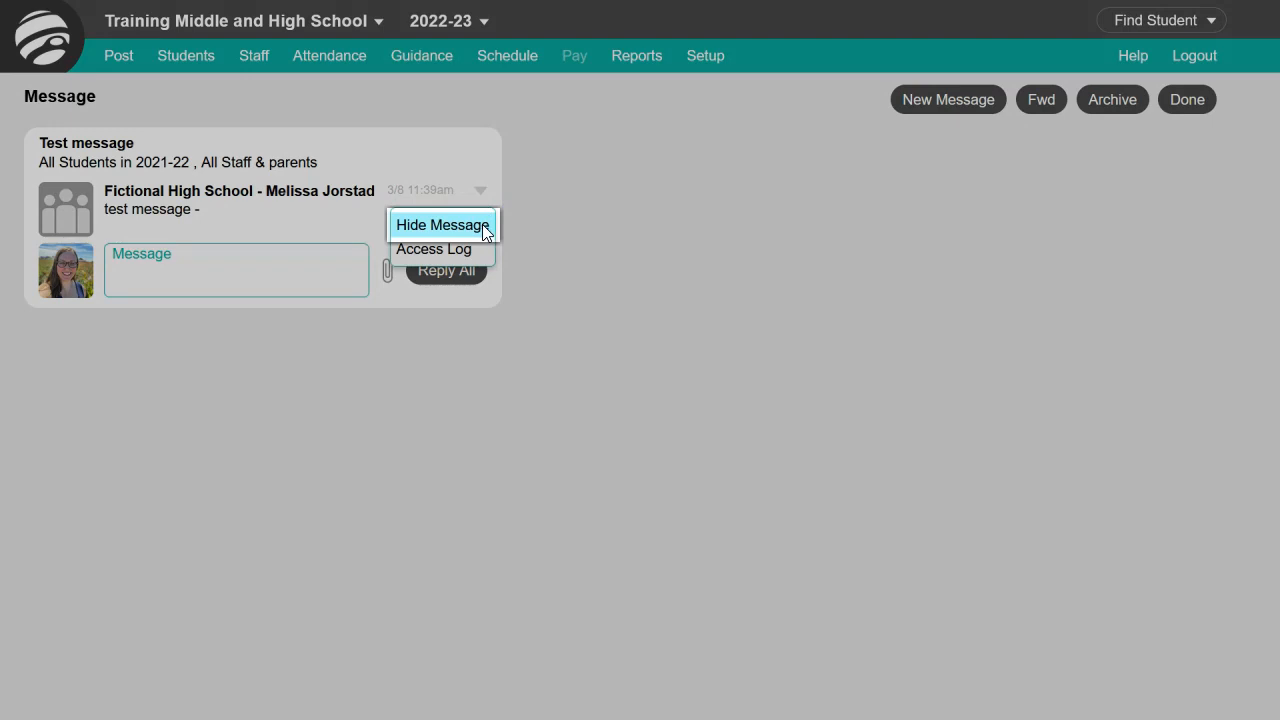